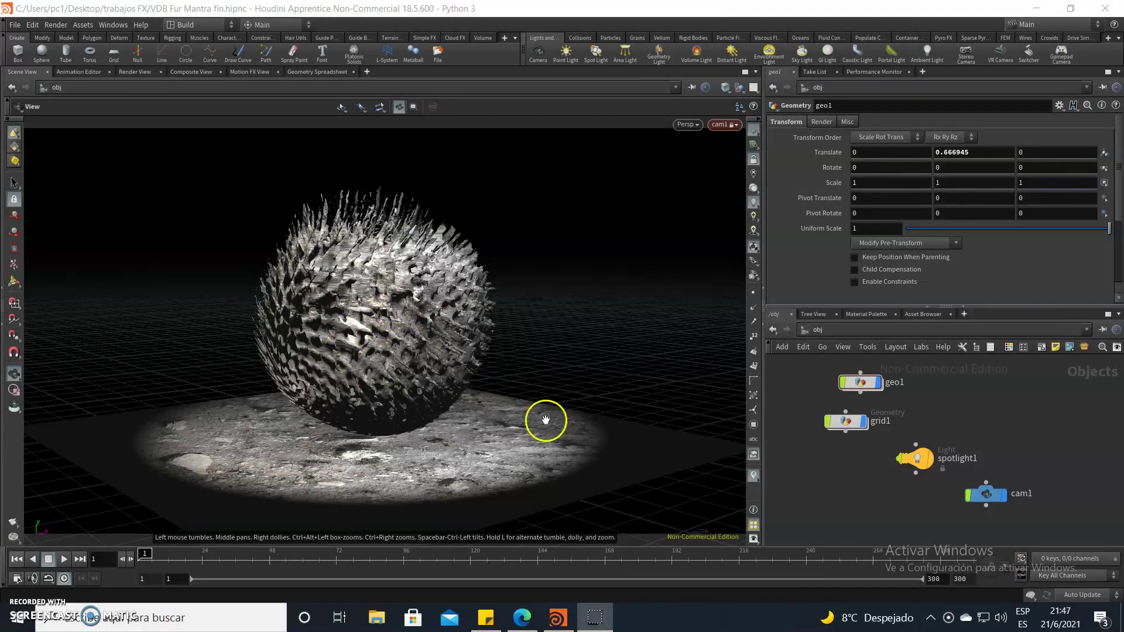
# - Turn off grid1's display flag to hide the stone-textured floor grid
pyautogui.click(964, 582)
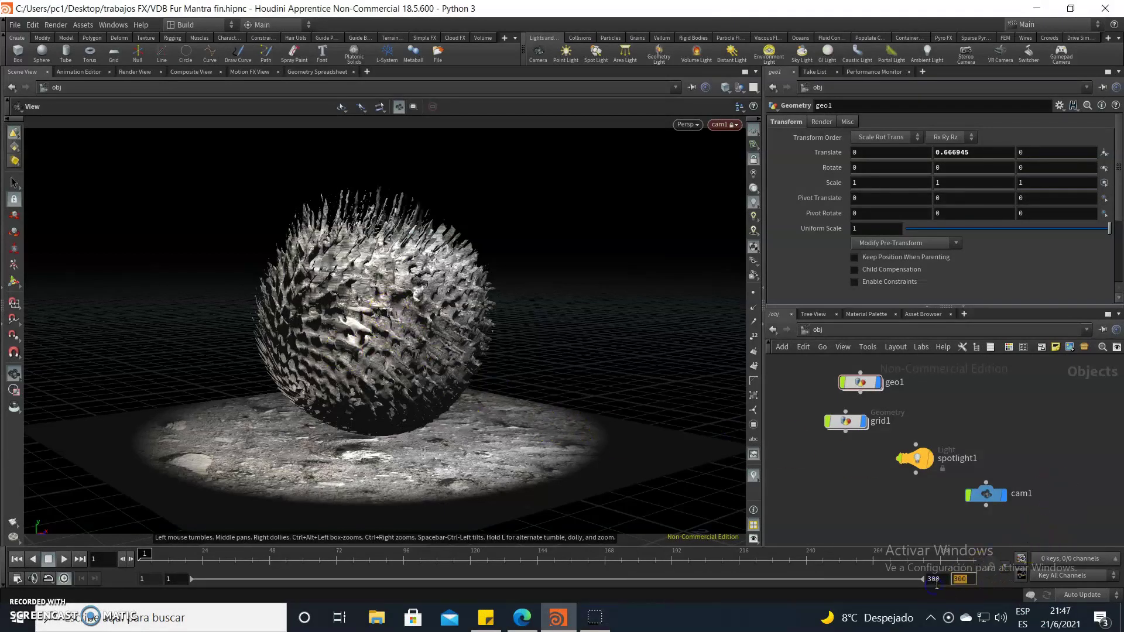
pyautogui.moveTo(846, 422)
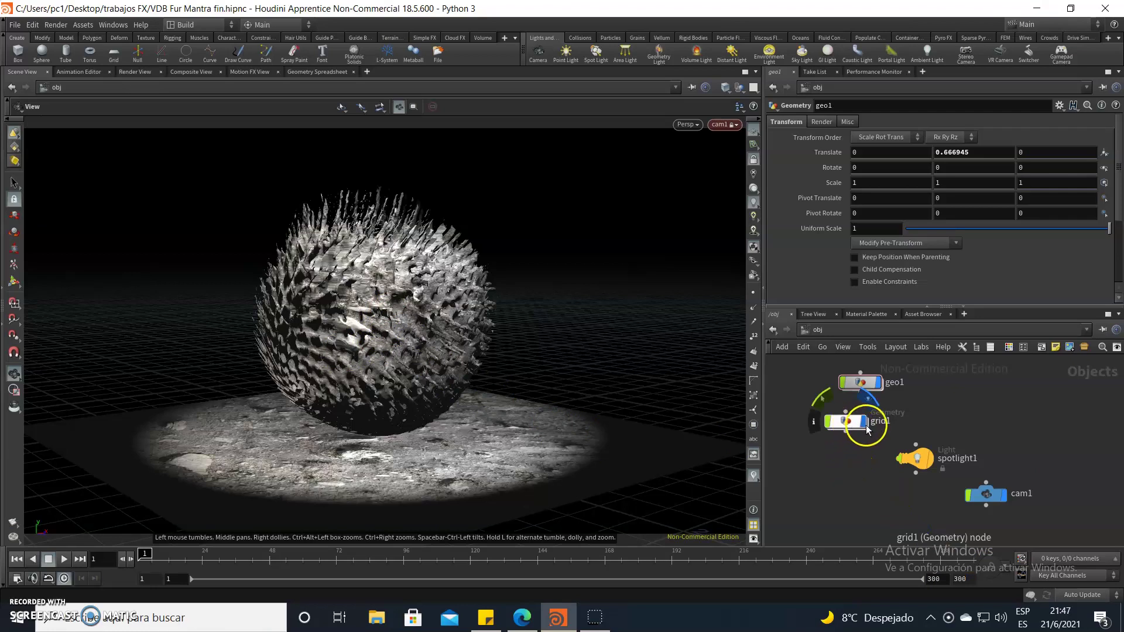
pyautogui.click(852, 426)
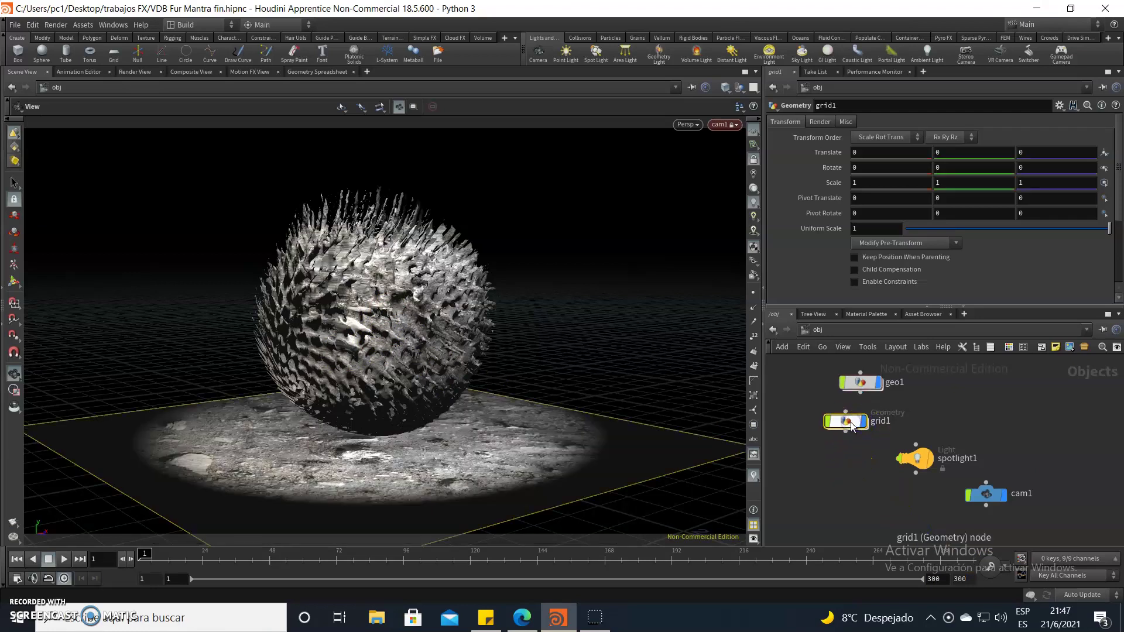
pyautogui.click(887, 384)
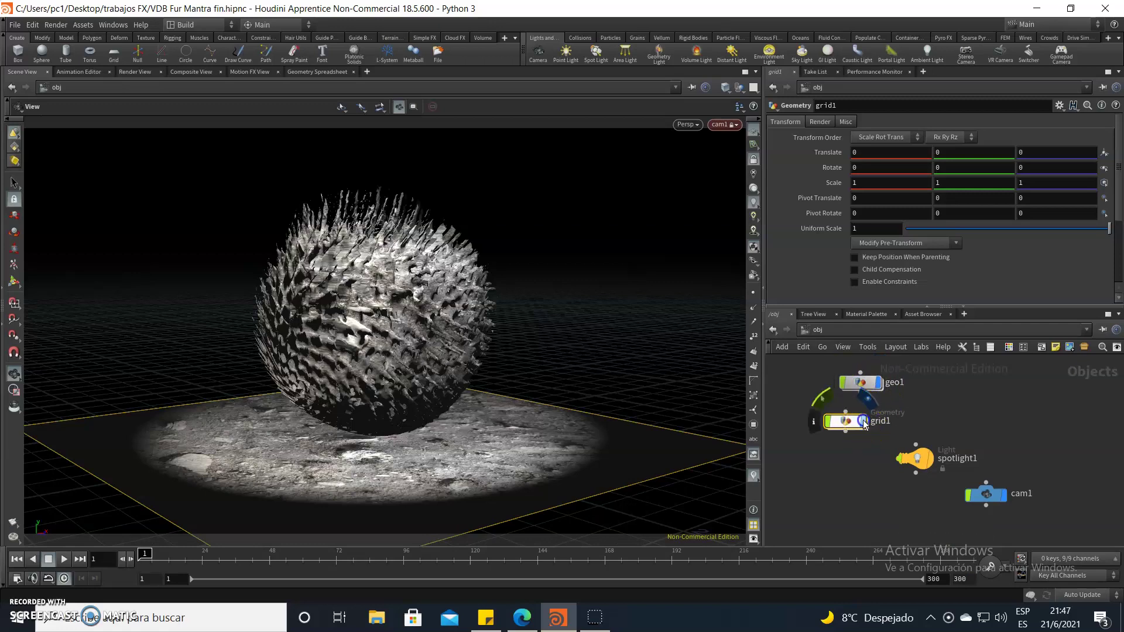
pyautogui.click(871, 401)
# - Select the geo1 fur sphere object, then deselect it
pyautogui.click(861, 383)
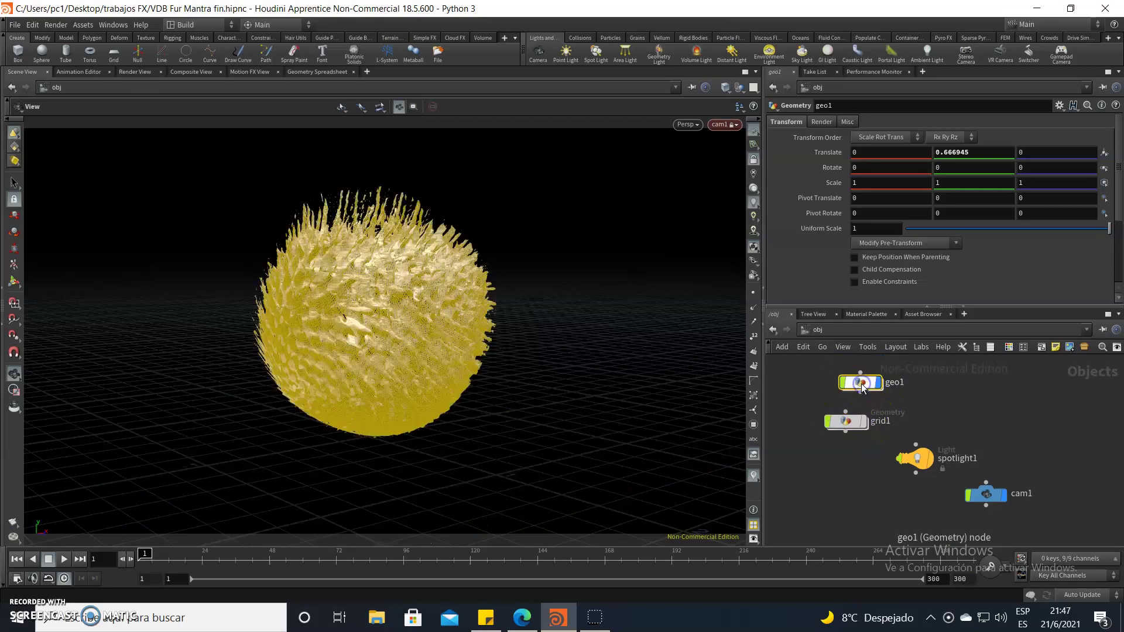
pyautogui.click(981, 273)
pyautogui.click(991, 391)
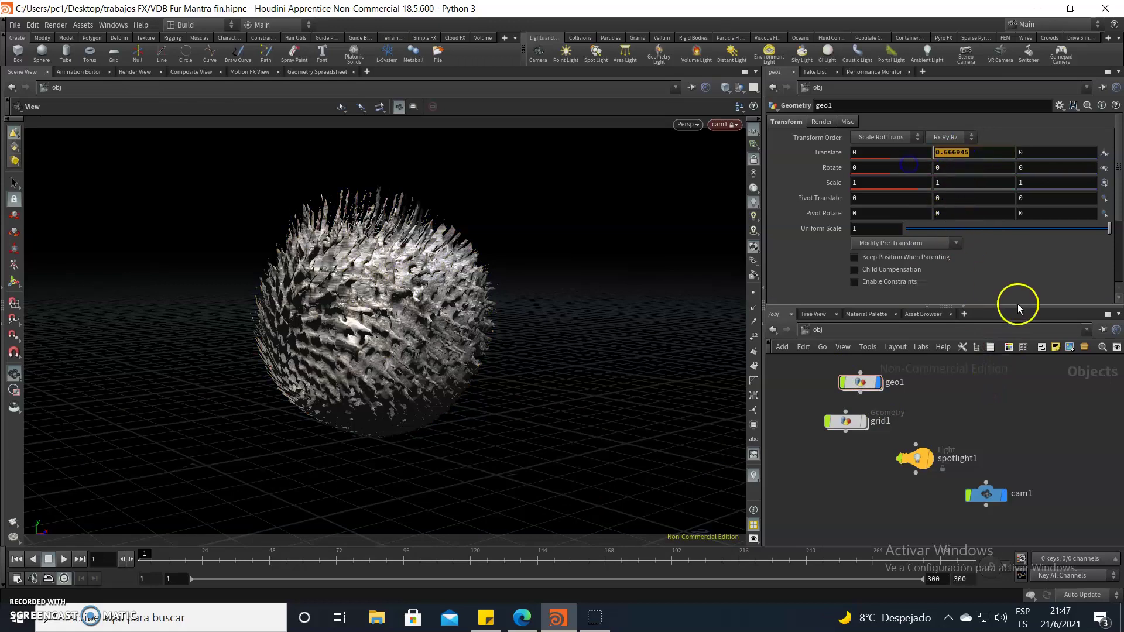
pyautogui.click(1022, 258)
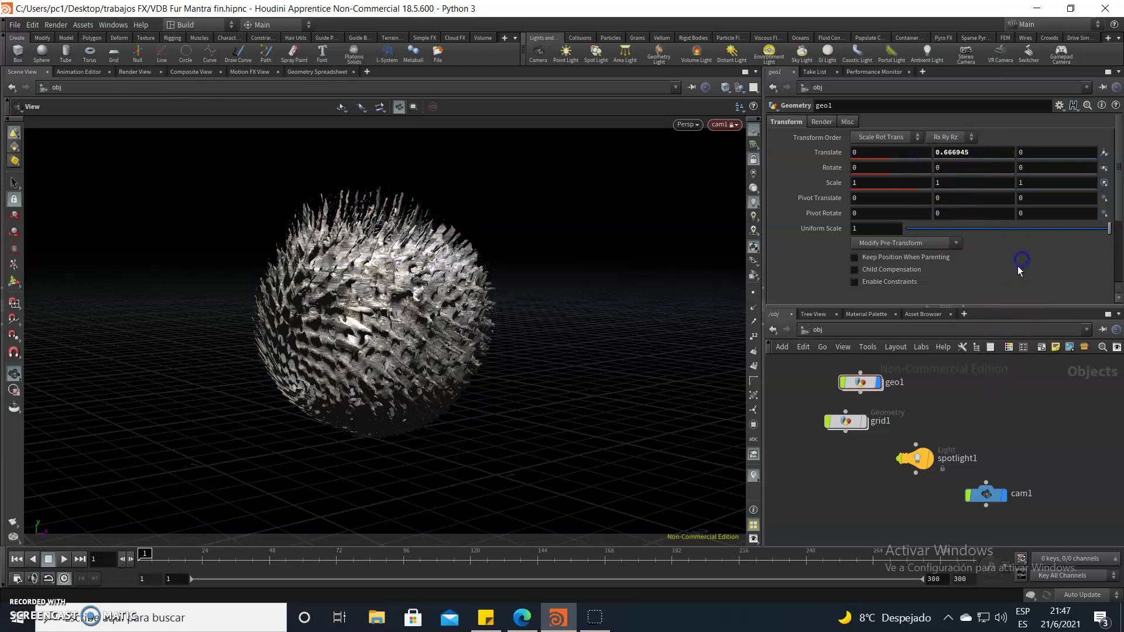
# - Go inside geo1 and set the display flag on box1 at the top of the chain
pyautogui.doubleClick(860, 384)
pyautogui.scroll(-2, 853, 406)
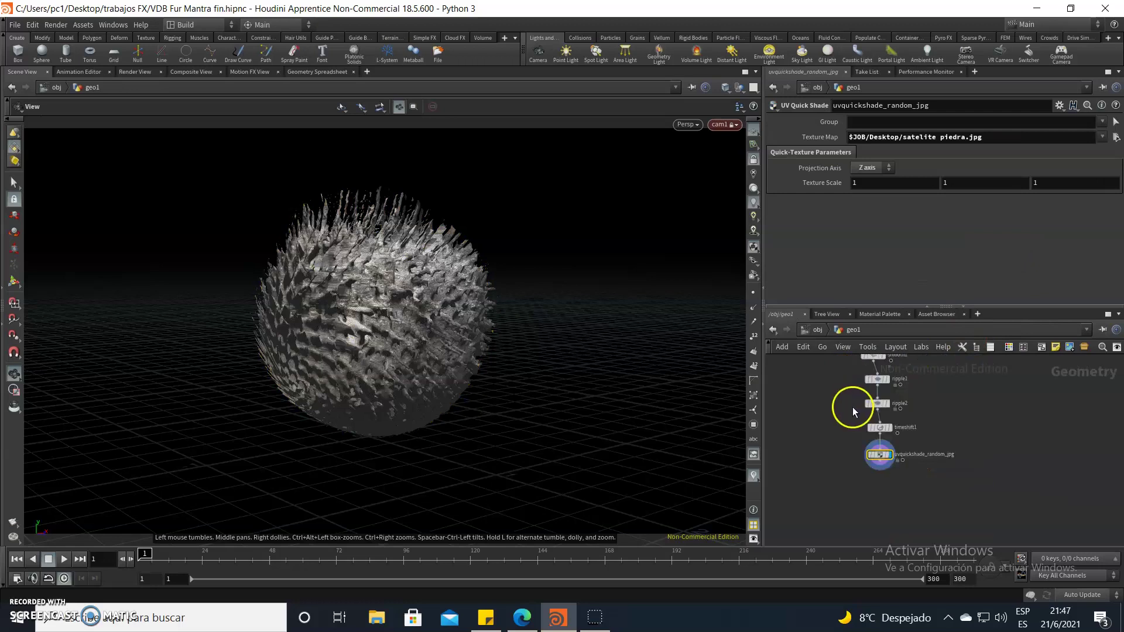
pyautogui.scroll(-3, 866, 433)
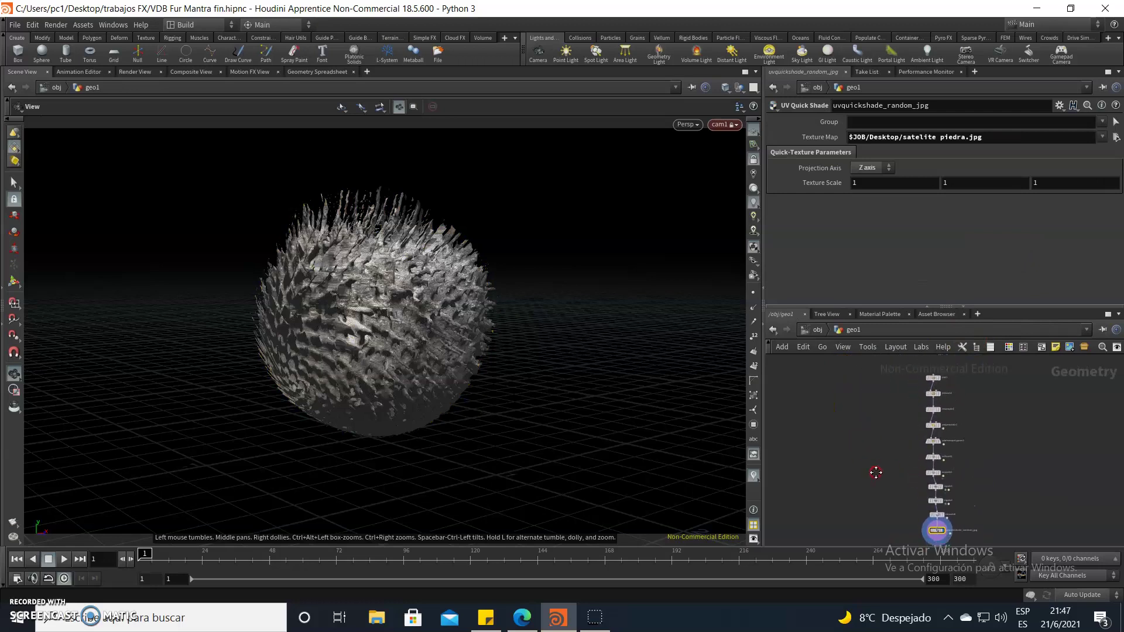
pyautogui.scroll(1, 873, 468)
pyautogui.scroll(3, 901, 401)
pyautogui.moveTo(901, 400); pyautogui.dragTo(868, 462, button='middle')
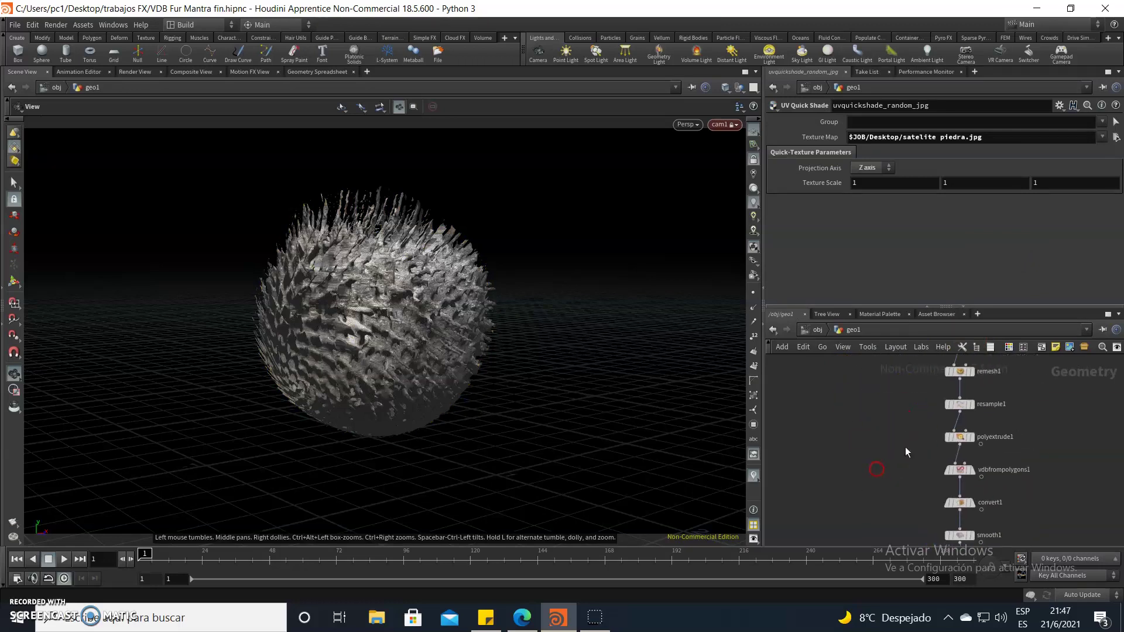
pyautogui.scroll(4, 873, 438)
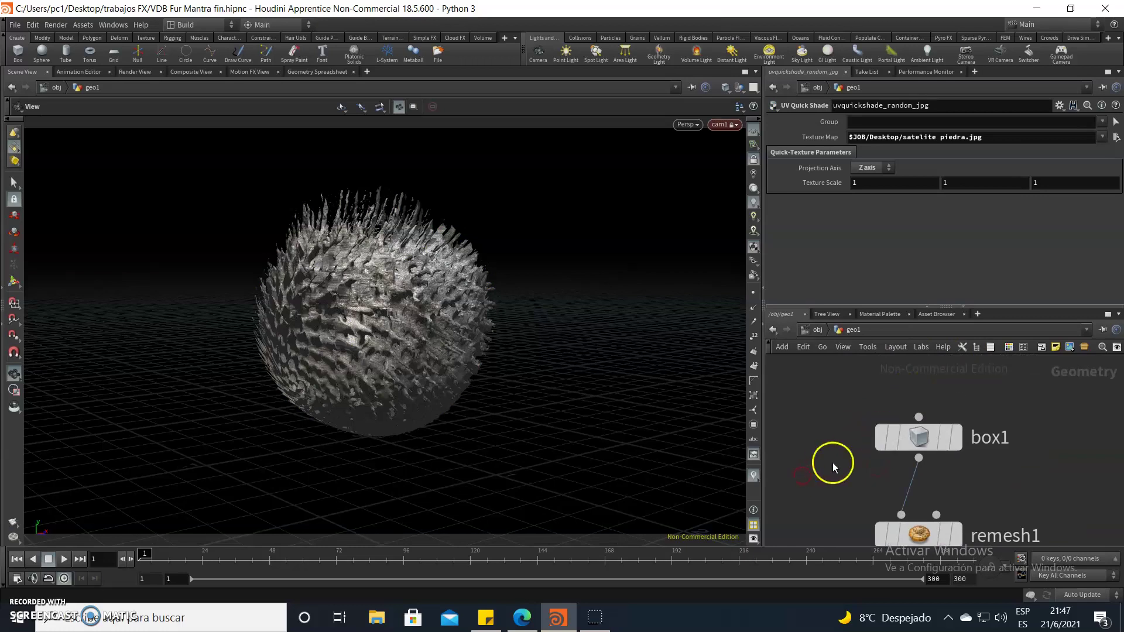
pyautogui.click(913, 440)
# - Confirm box1's Primitive Type stays Polygon
pyautogui.click(955, 438)
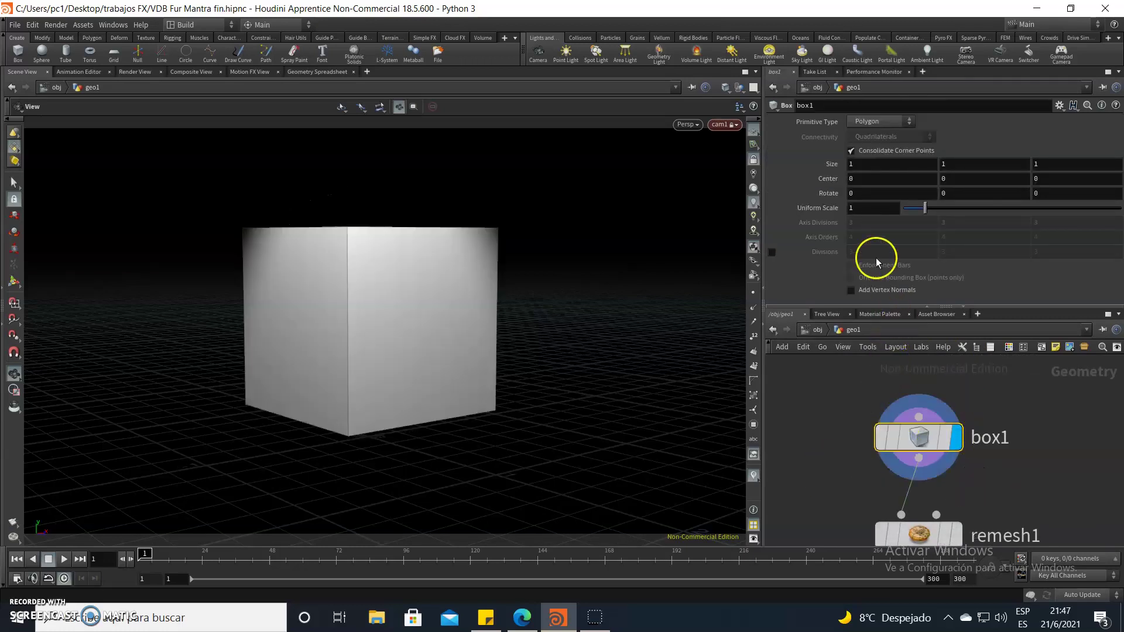
pyautogui.click(867, 122)
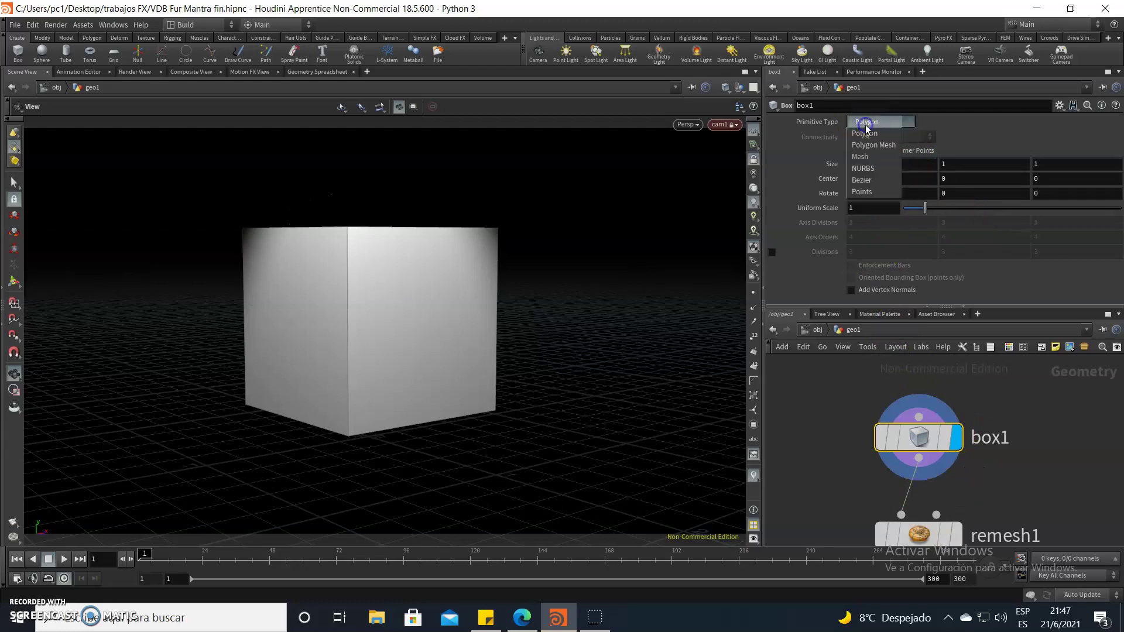
pyautogui.click(865, 133)
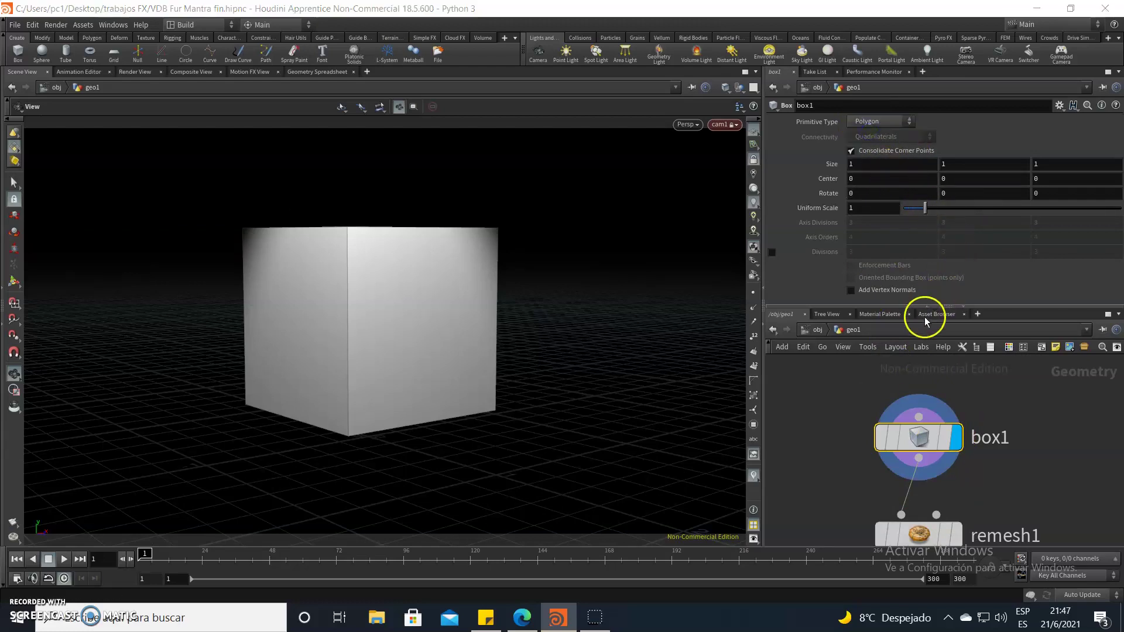
pyautogui.scroll(-2, 818, 462)
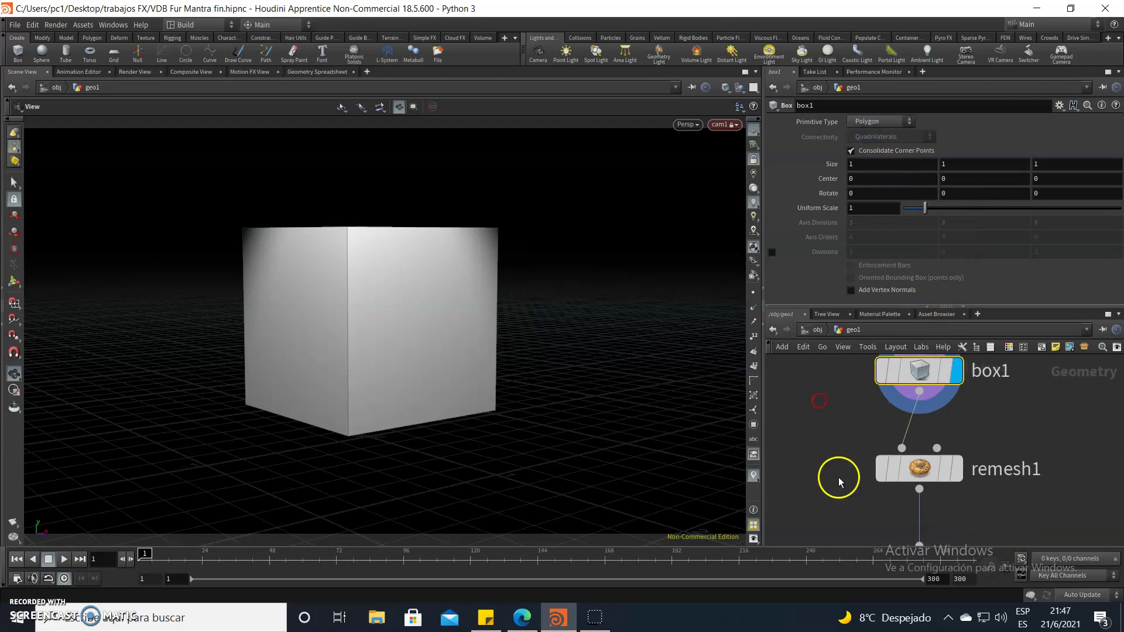
# - Display remesh1's rounded triangulated cube (10 iterations, smoothing 4.5, target size 0.082)
pyautogui.click(922, 482)
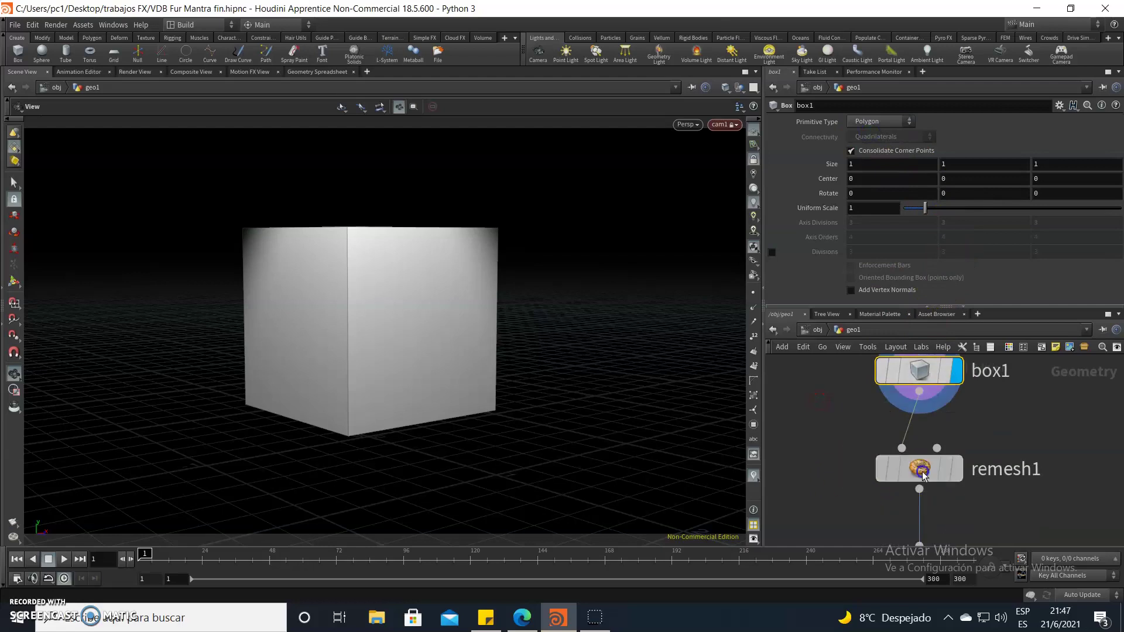
pyautogui.click(960, 473)
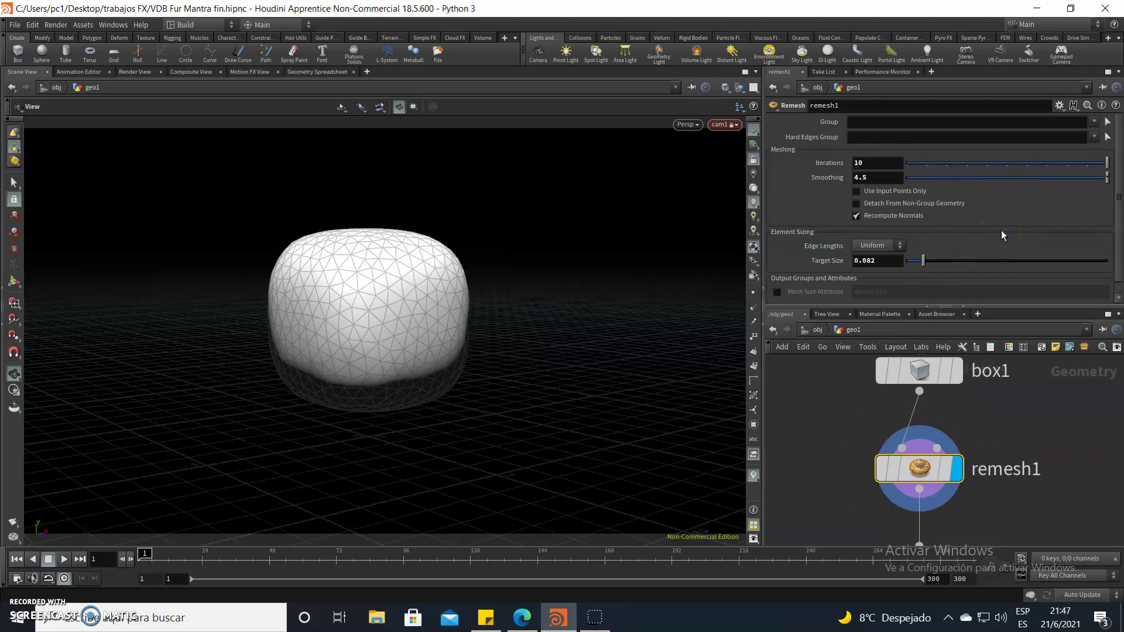
pyautogui.moveTo(834, 466); pyautogui.dragTo(827, 407, button='middle')
pyautogui.moveTo(825, 486); pyautogui.dragTo(827, 437, button='middle')
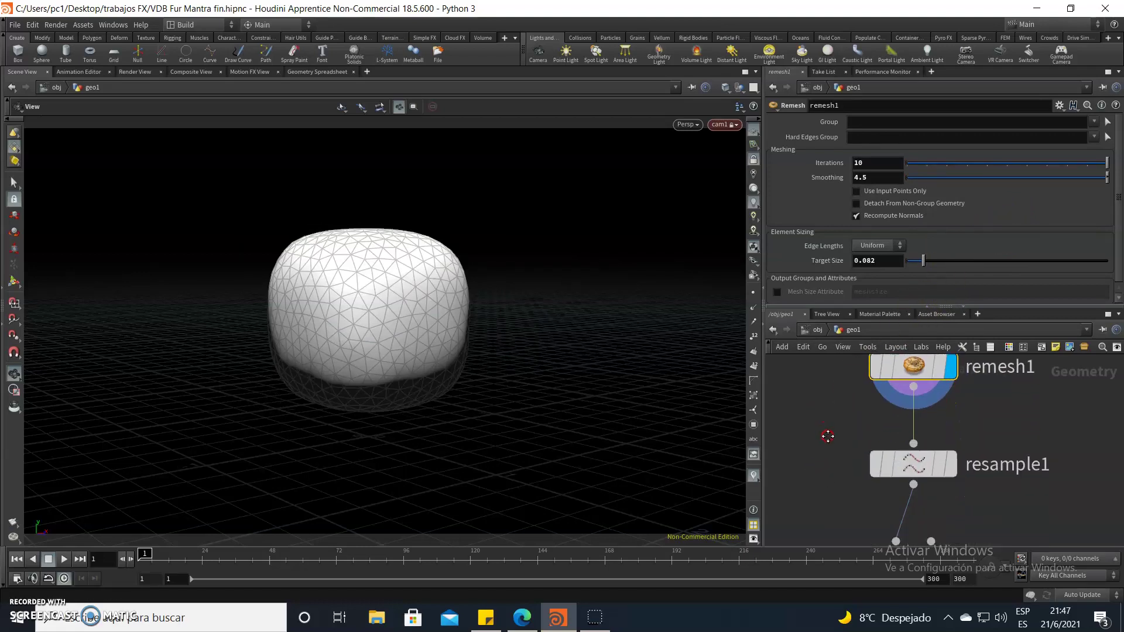
# - Display resample1 (20 segments) so the mesh becomes a dotted cellular pattern
pyautogui.click(902, 475)
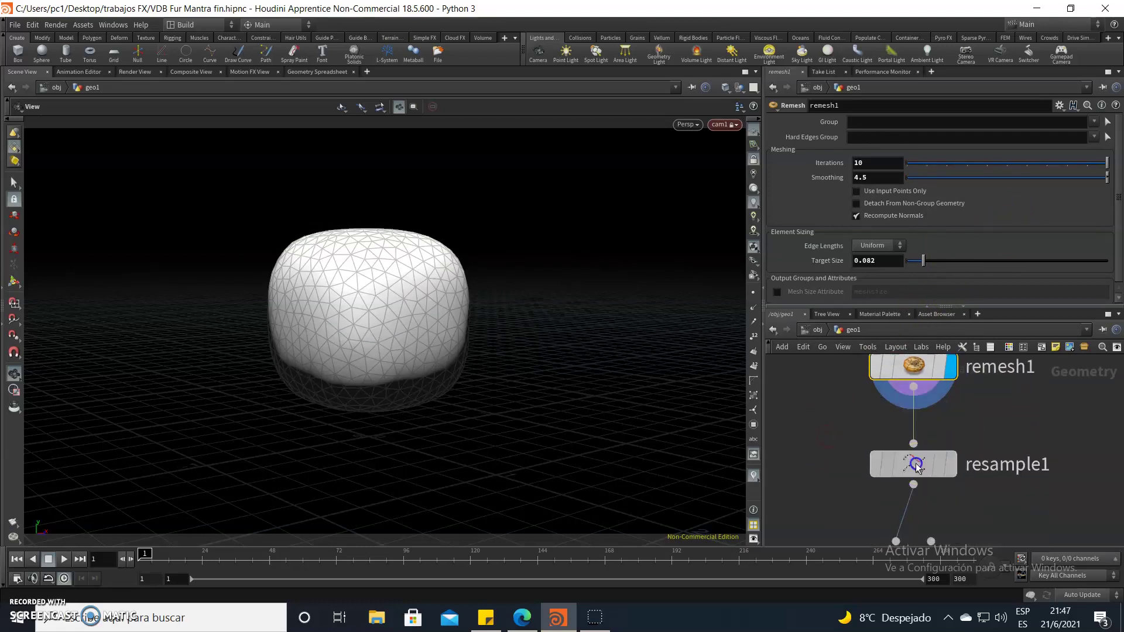
pyautogui.click(949, 466)
pyautogui.click(974, 329)
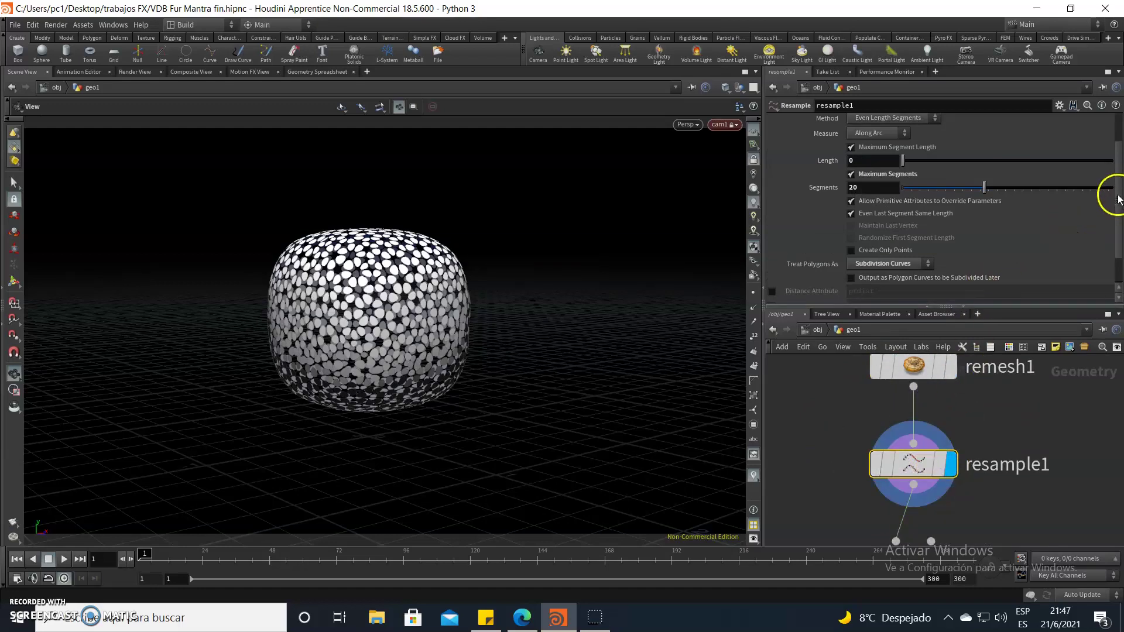
pyautogui.moveTo(1117, 199)
pyautogui.mouseDown()
pyautogui.moveTo(1112, 225)
pyautogui.moveTo(1101, 167)
pyautogui.moveTo(1082, 219)
pyautogui.mouseUp()
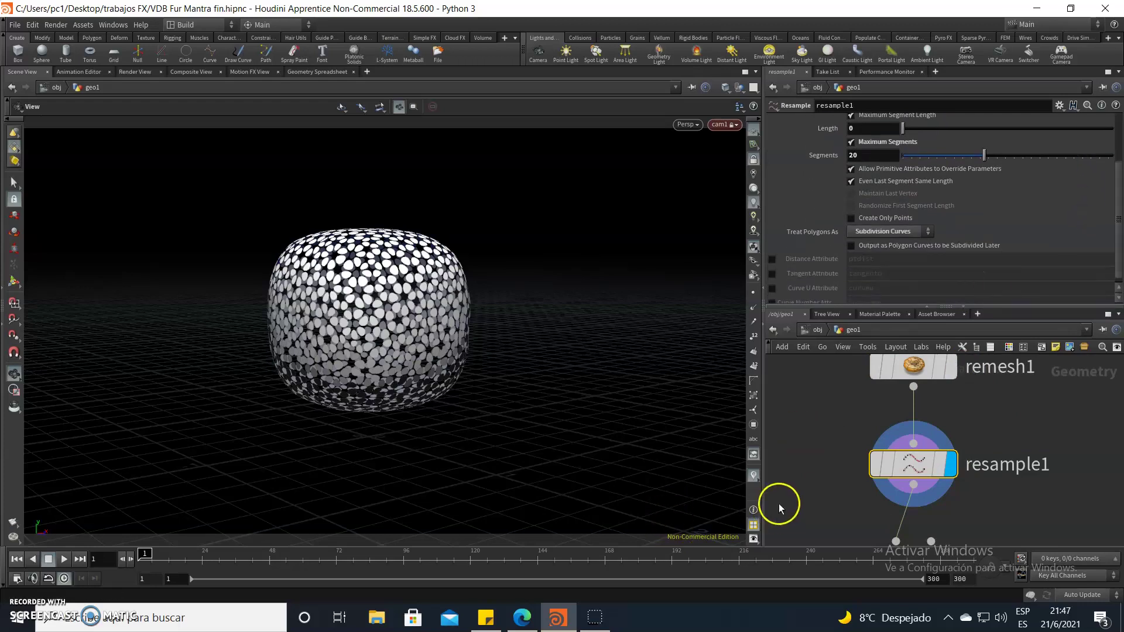
pyautogui.scroll(-3, 808, 469)
# - Display polyextrude1 with Individual Elements, distance 0.106 and inset 0.235
pyautogui.click(892, 502)
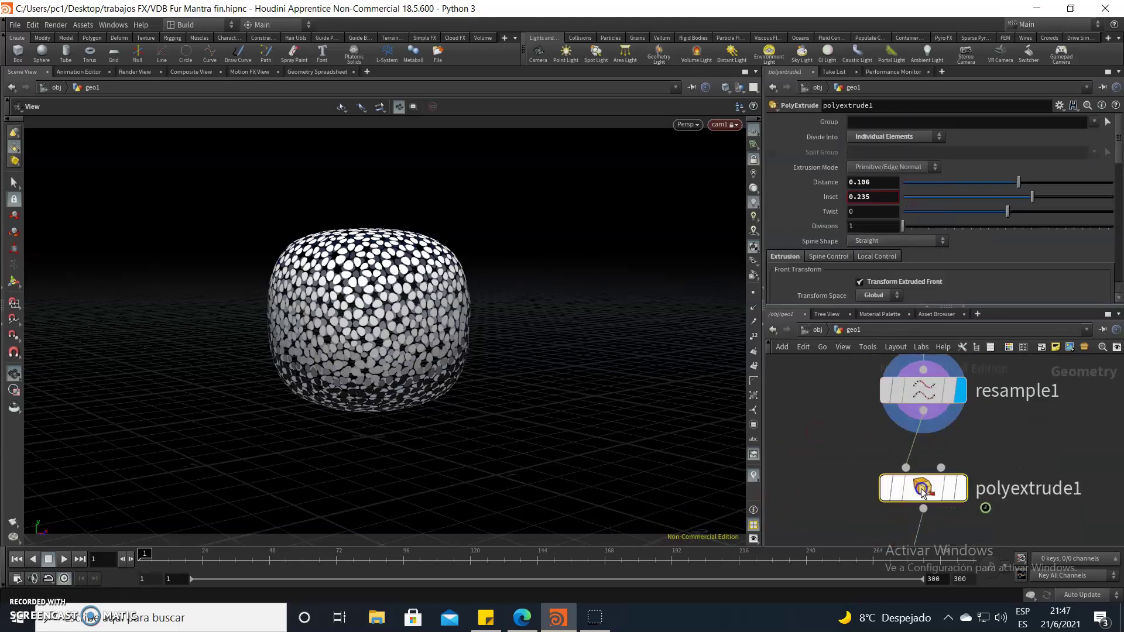
pyautogui.click(957, 497)
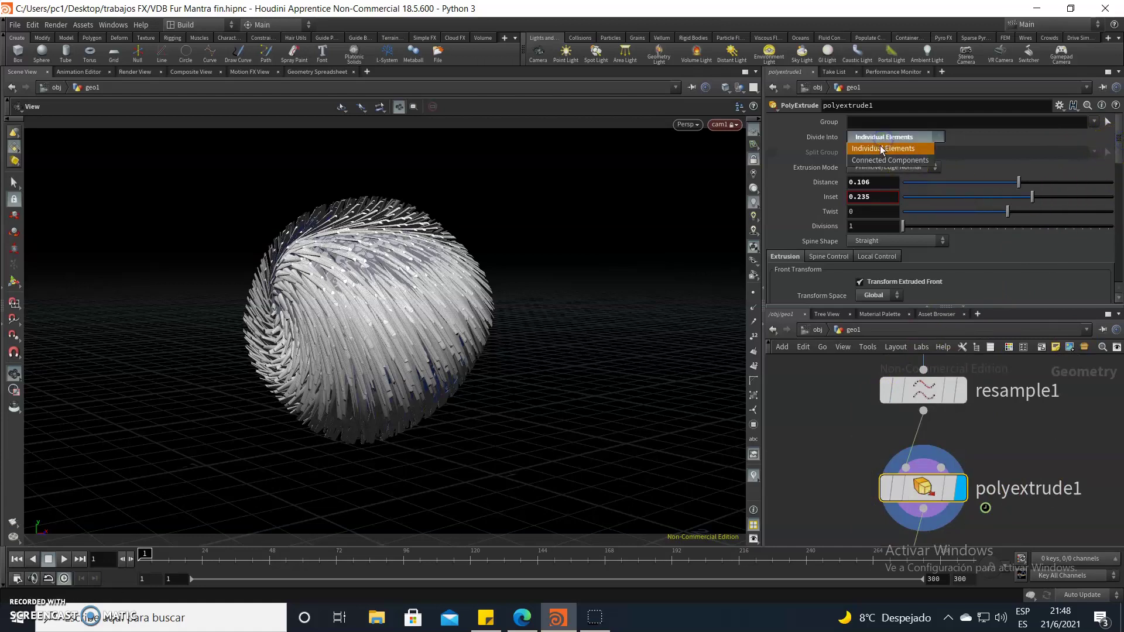
pyautogui.click(882, 149)
pyautogui.click(884, 184)
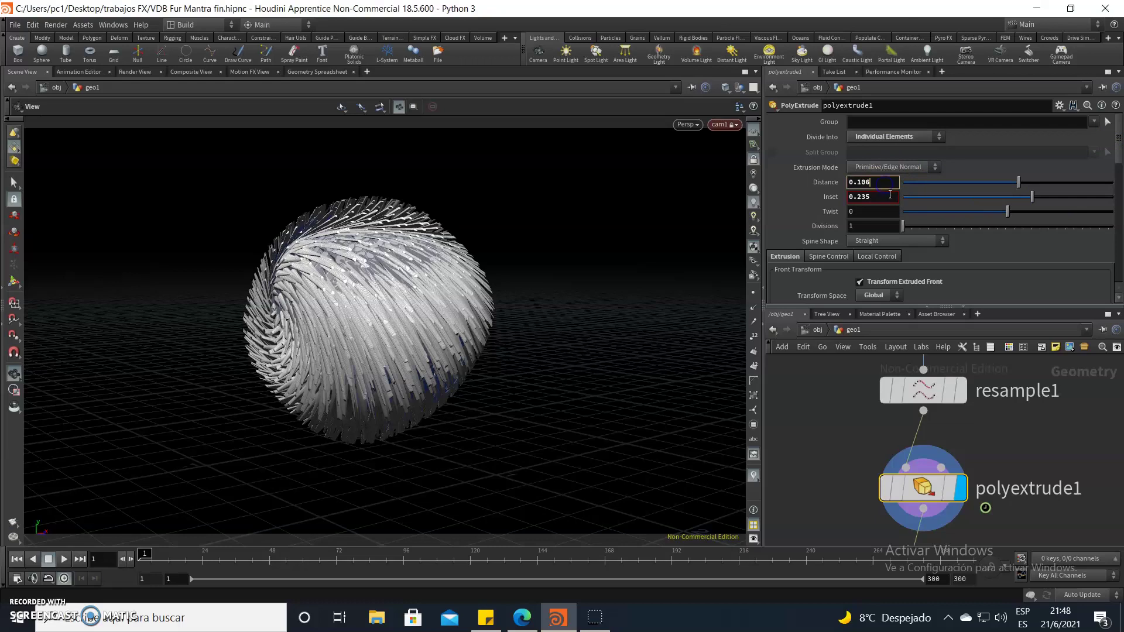
pyautogui.click(1041, 270)
pyautogui.moveTo(1118, 149); pyautogui.dragTo(1119, 185)
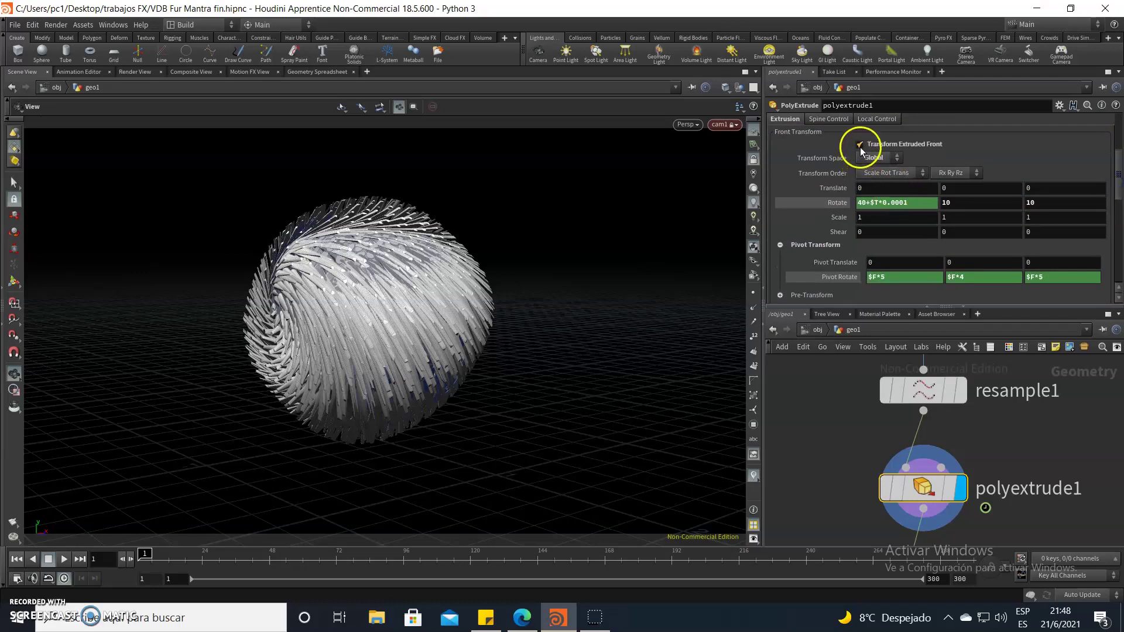
# - Keep Global transform space and review the Rotate (40+$T*0.0001) and Pivot Rotate expressions
pyautogui.click(872, 157)
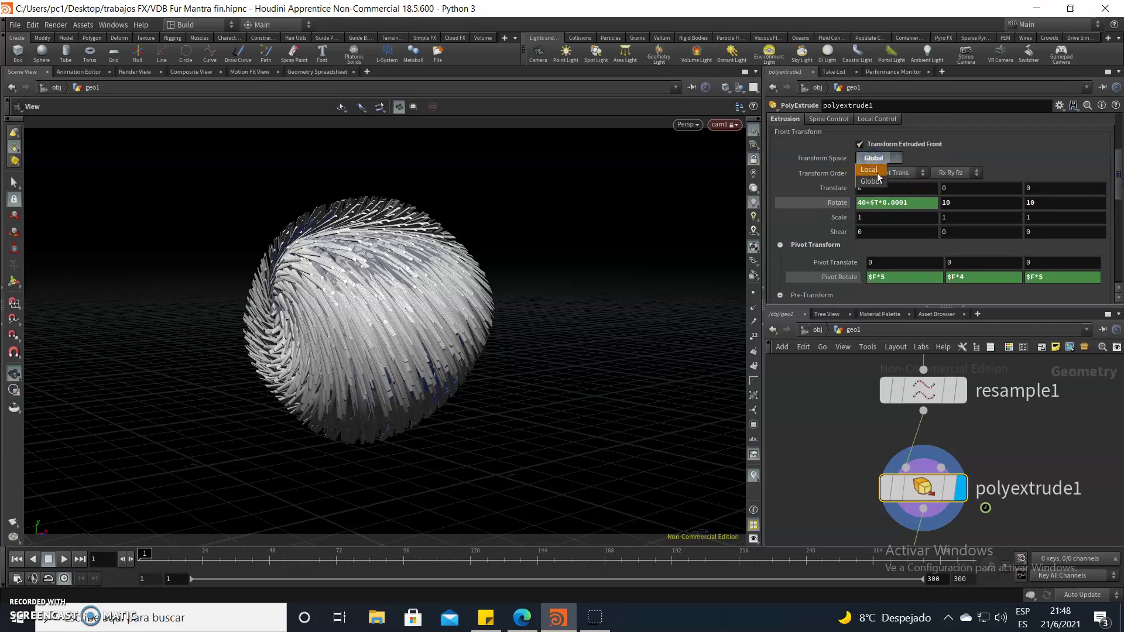
pyautogui.click(879, 182)
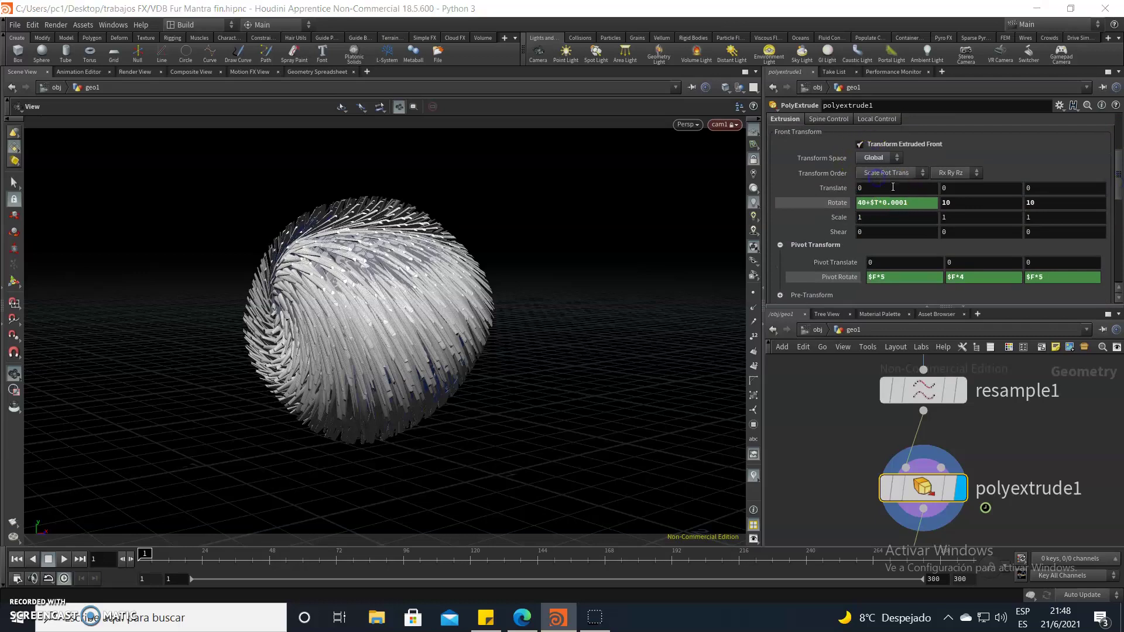
pyautogui.click(931, 203)
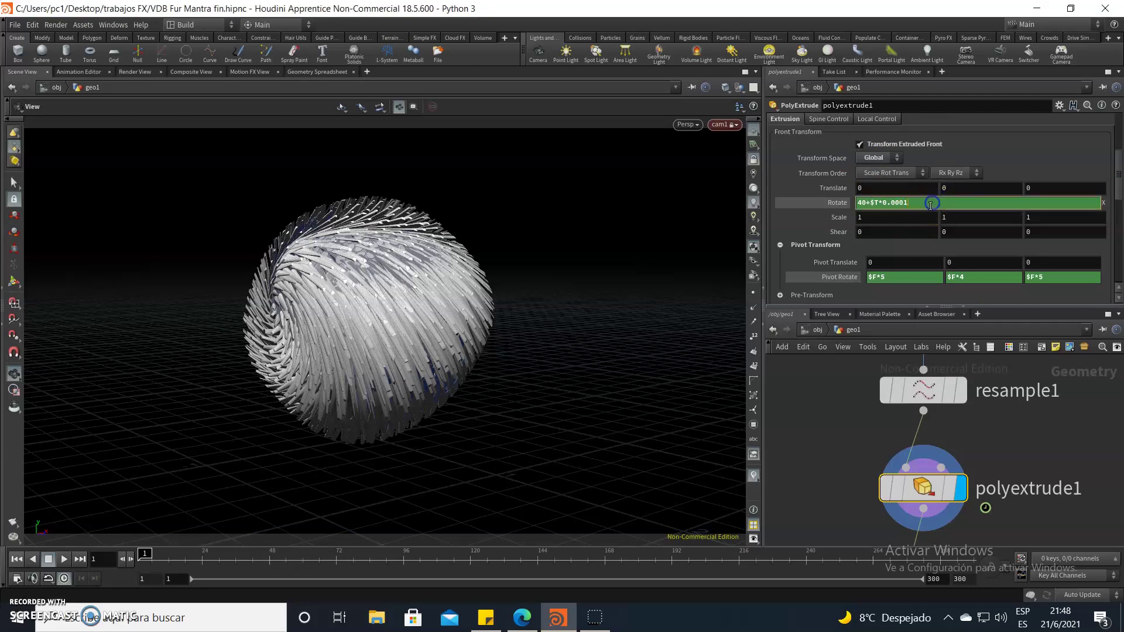
pyautogui.click(936, 277)
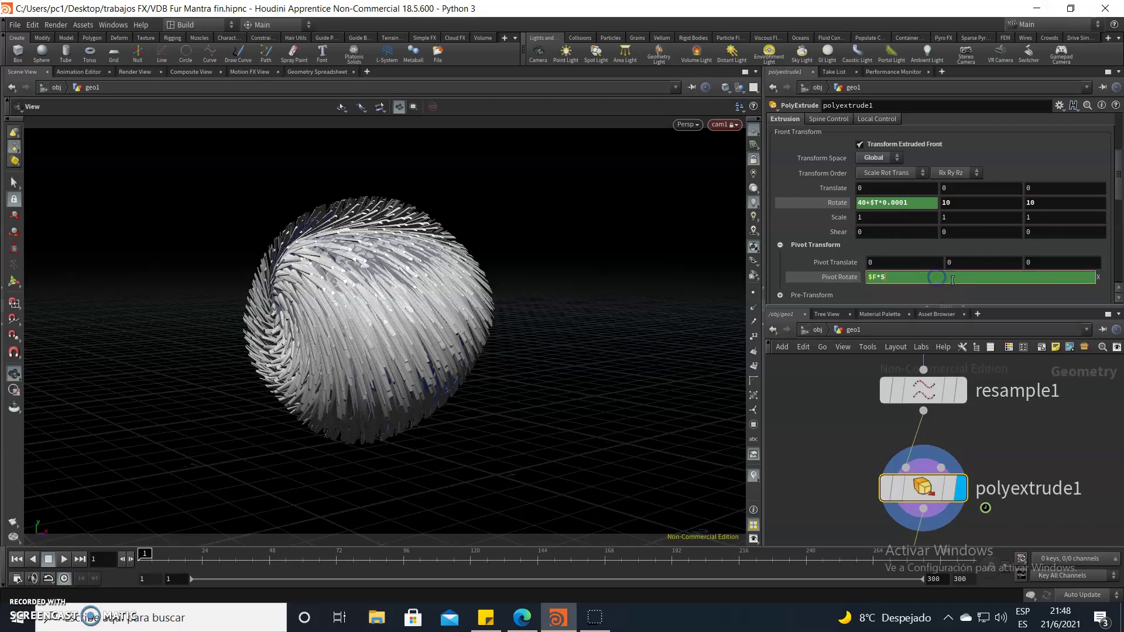
pyautogui.click(842, 278)
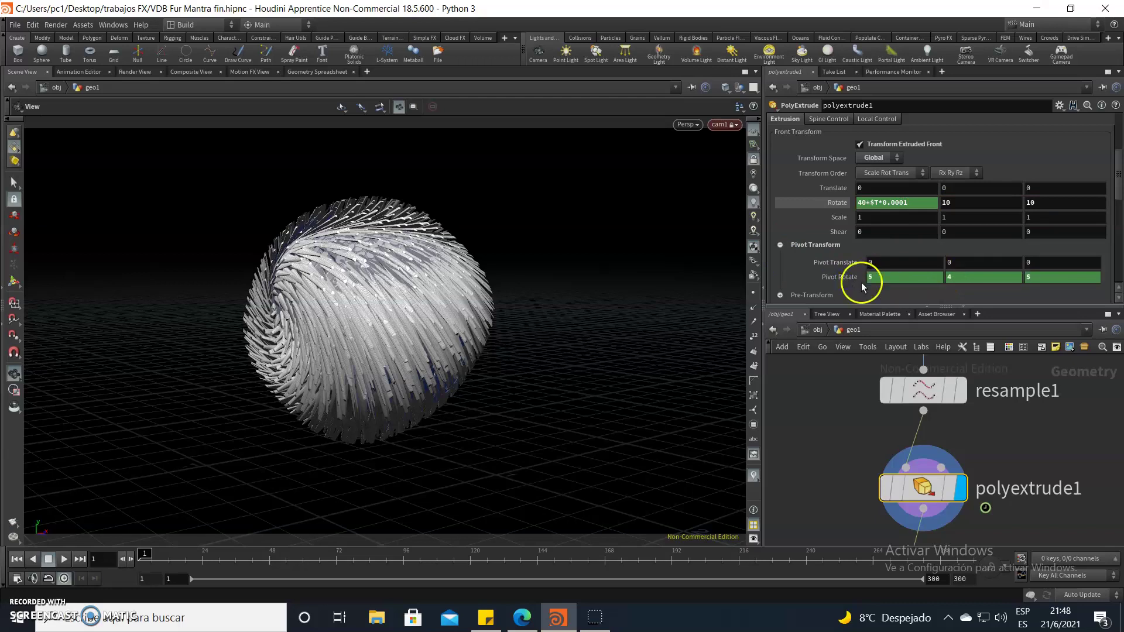
pyautogui.click(850, 278)
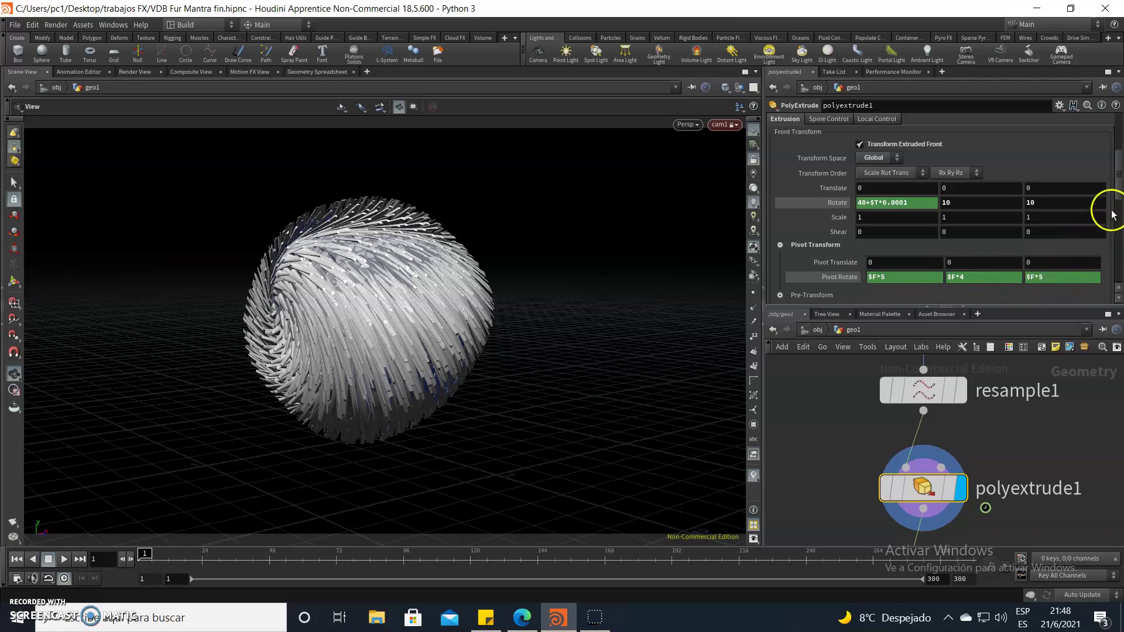
pyautogui.moveTo(1119, 193); pyautogui.dragTo(1108, 225)
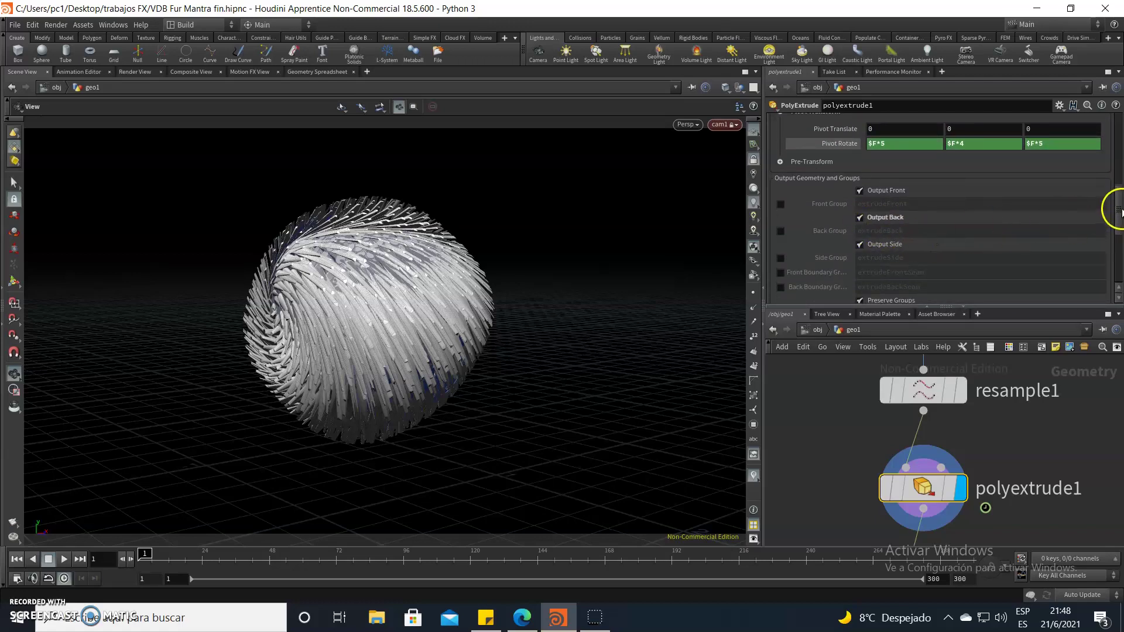
pyautogui.moveTo(1119, 209)
pyautogui.mouseDown()
pyautogui.moveTo(1107, 263)
pyautogui.moveTo(1092, 136)
pyautogui.mouseUp()
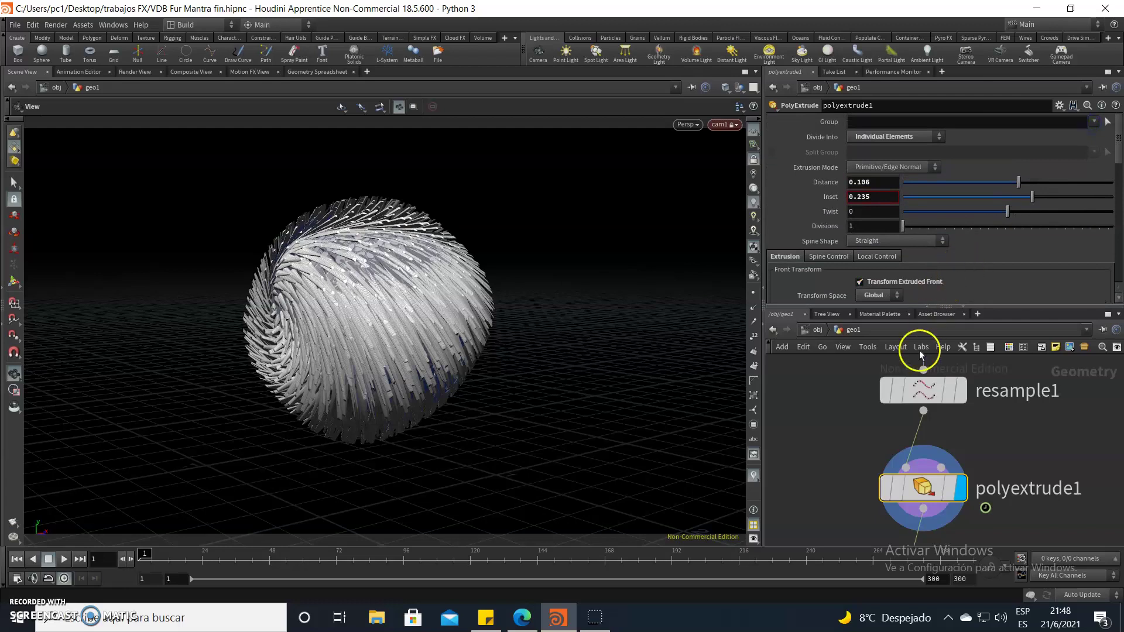
pyautogui.moveTo(802, 470)
pyautogui.mouseDown(button='middle')
pyautogui.moveTo(826, 416)
pyautogui.moveTo(790, 407)
pyautogui.mouseUp(button='middle')
pyautogui.scroll(2, 823, 423)
pyautogui.scroll(-1, 793, 409)
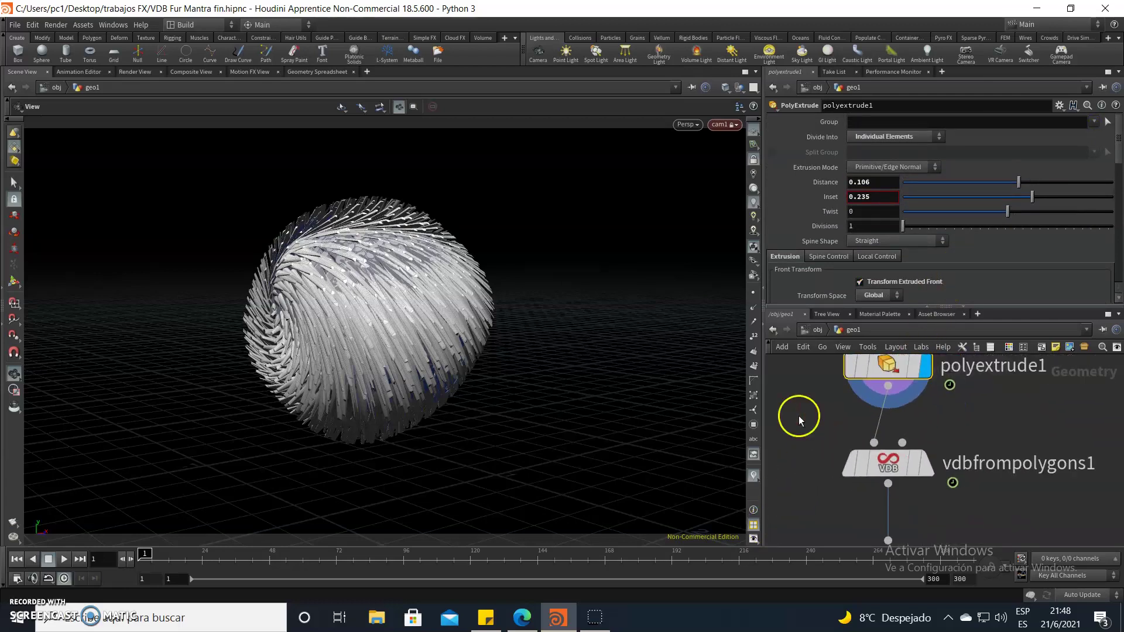
# - Display vdbfrompolygons1 with voxel size 0.01, then select convert1 for solid polygon fur
pyautogui.click(876, 470)
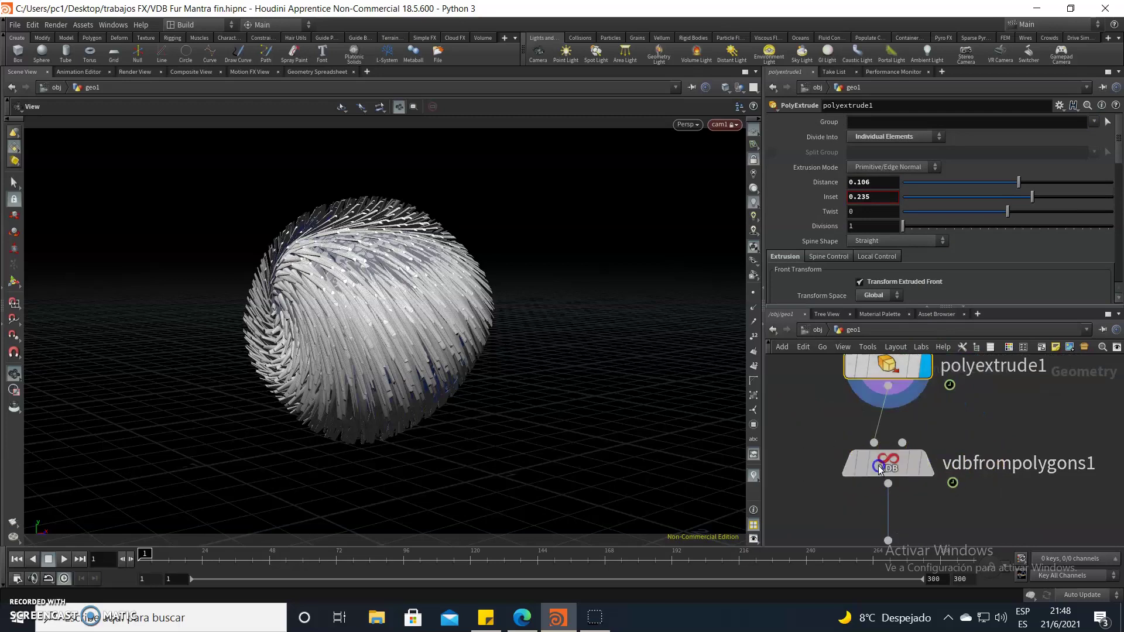
pyautogui.click(926, 471)
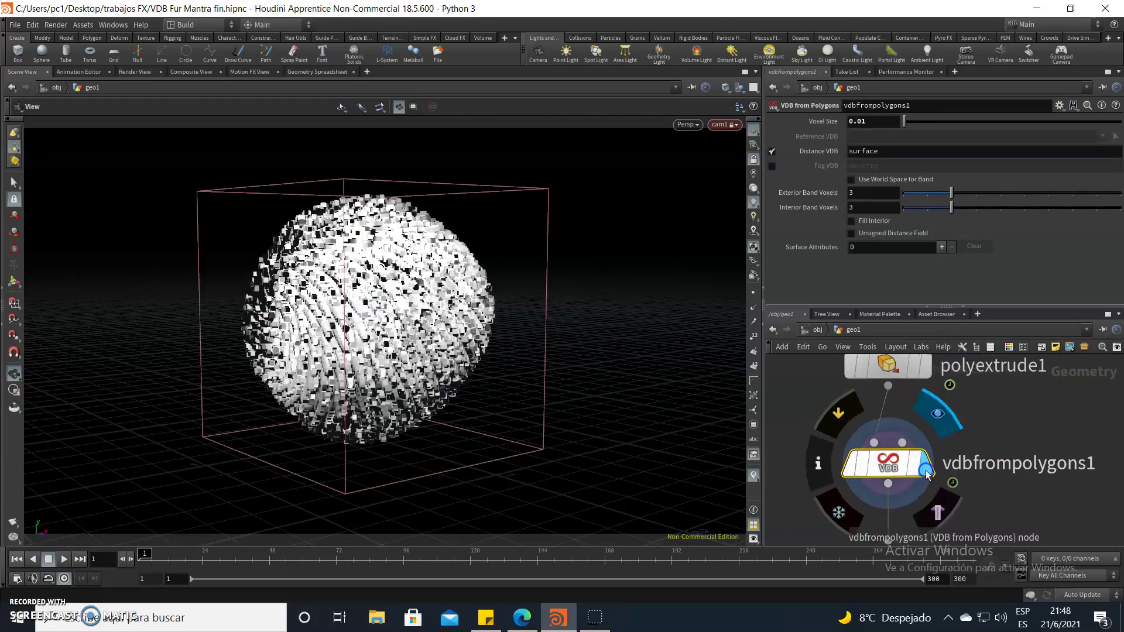
pyautogui.click(874, 122)
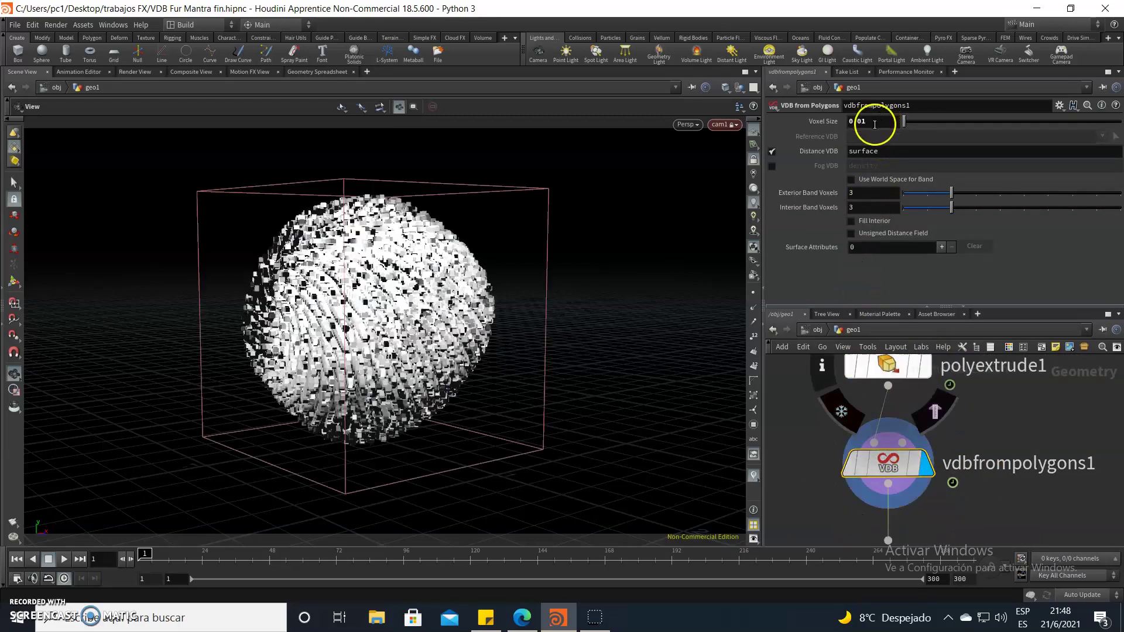
pyautogui.click(828, 462)
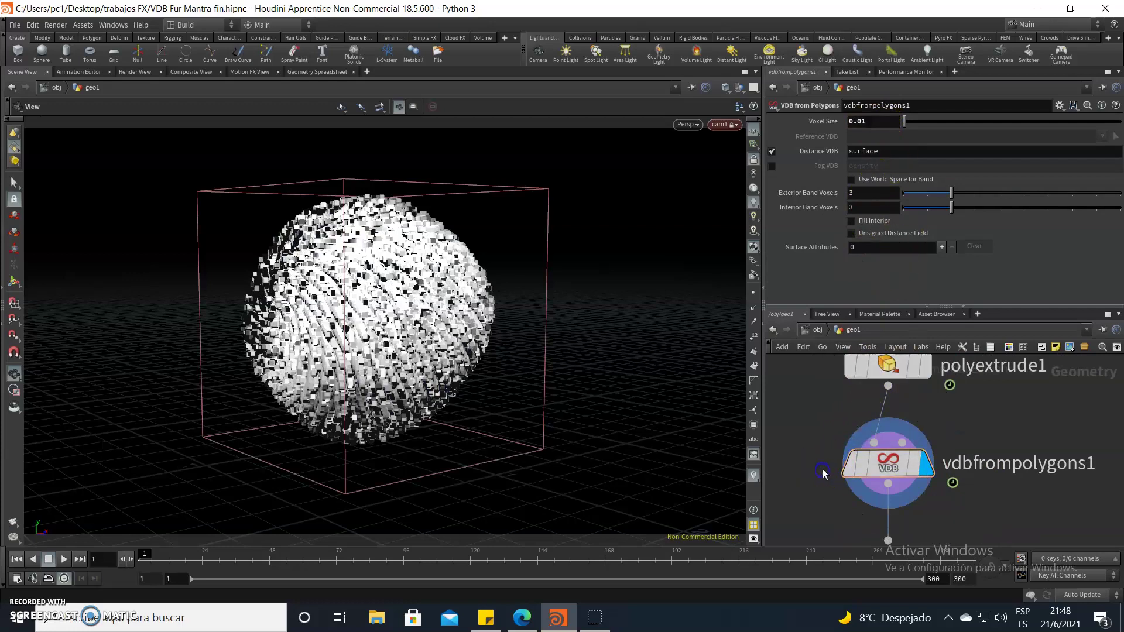
pyautogui.moveTo(828, 465)
pyautogui.mouseDown(button='middle')
pyautogui.moveTo(854, 422)
pyautogui.moveTo(849, 387)
pyautogui.mouseUp(button='middle')
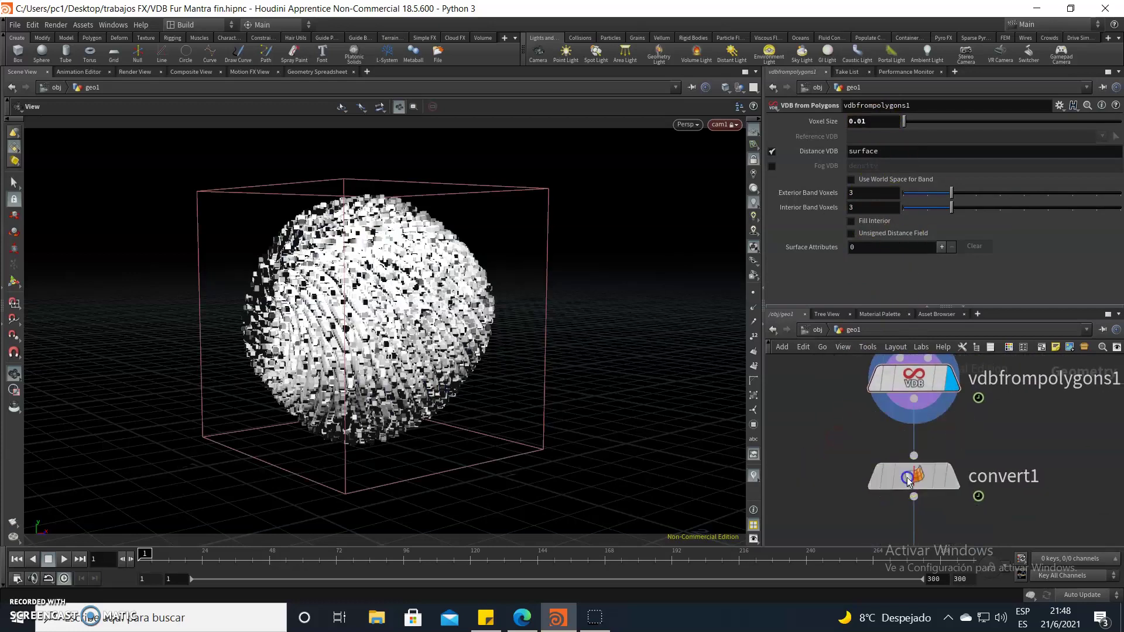
pyautogui.click(927, 483)
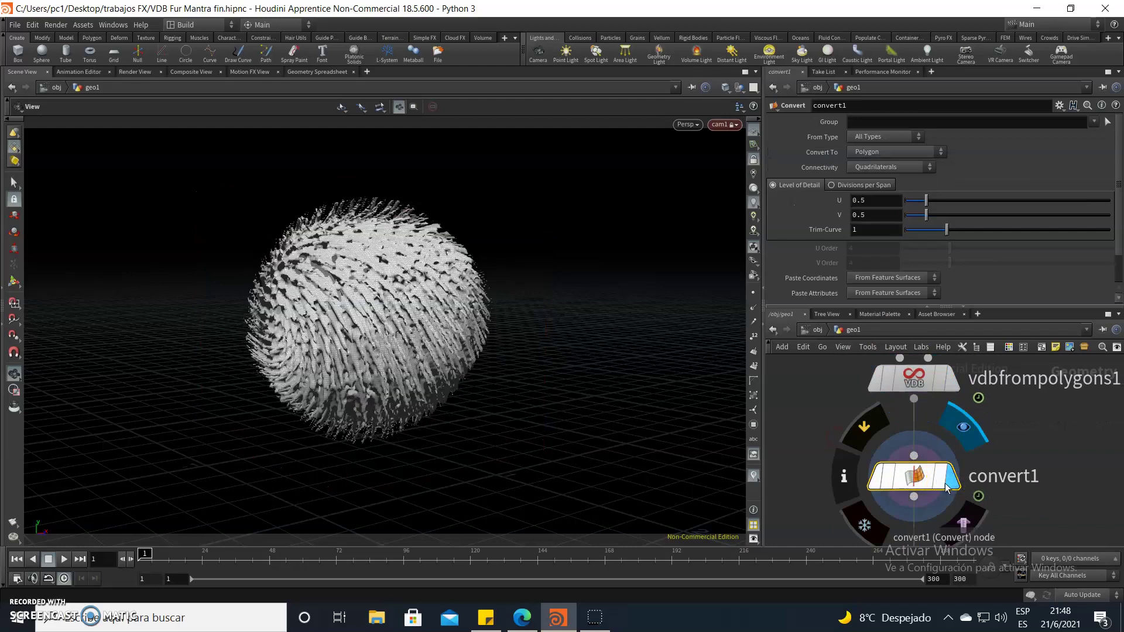
# - Display smooth1 to soften the fur with strength 10 and filter quality 2
pyautogui.moveTo(812, 481)
pyautogui.mouseDown(button='middle')
pyautogui.moveTo(818, 432)
pyautogui.moveTo(808, 420)
pyautogui.mouseUp(button='middle')
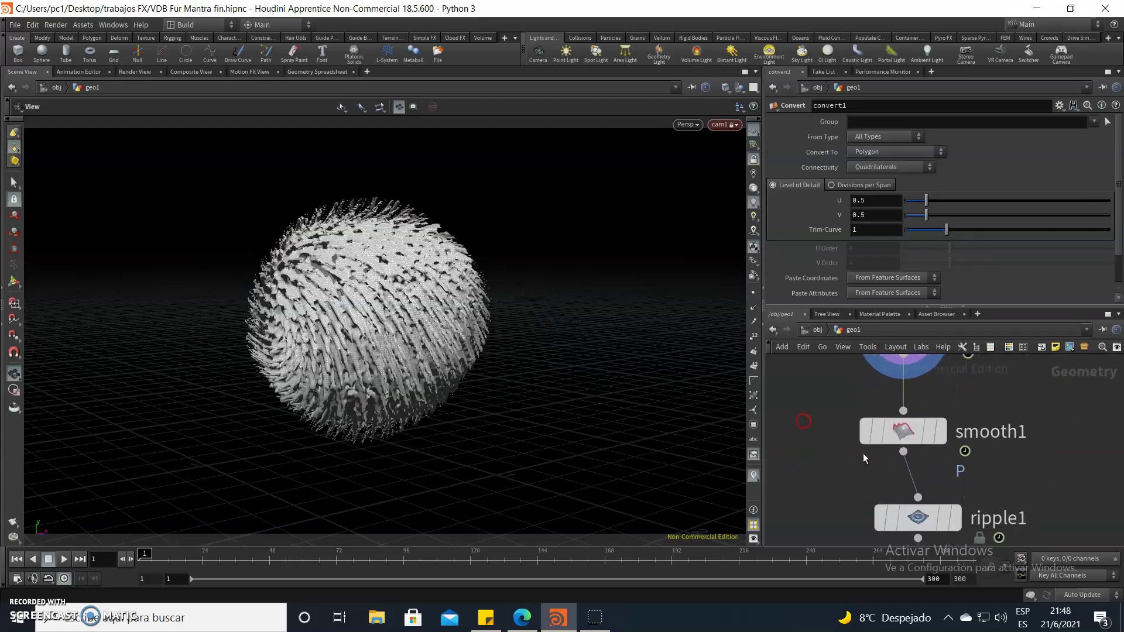
pyautogui.click(903, 434)
pyautogui.click(937, 433)
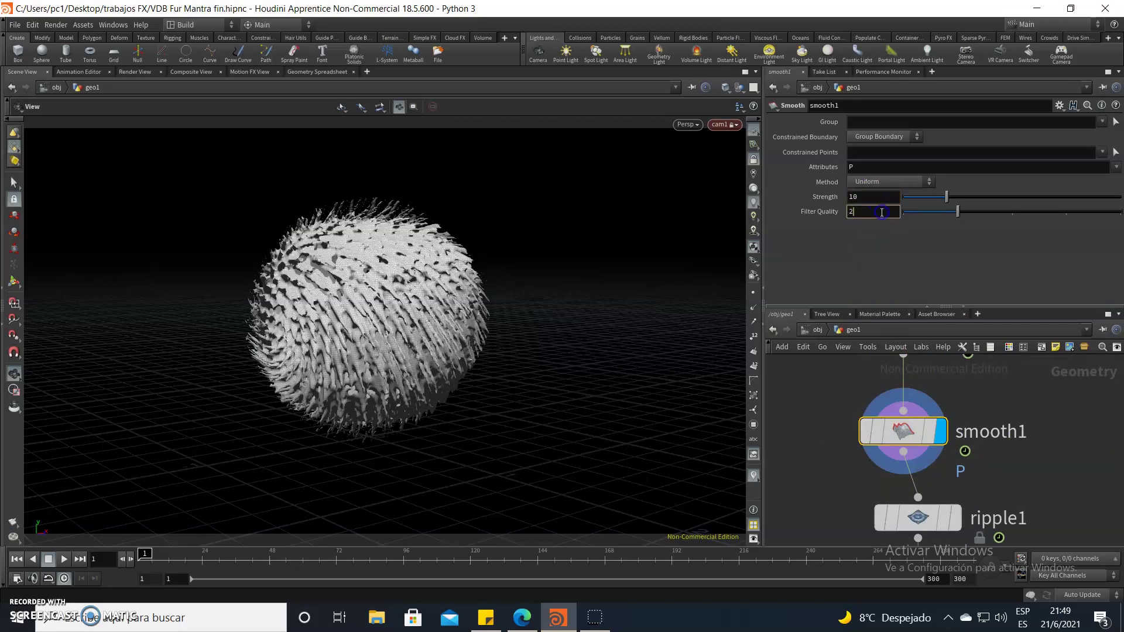
pyautogui.moveTo(838, 480); pyautogui.dragTo(843, 440, button='middle')
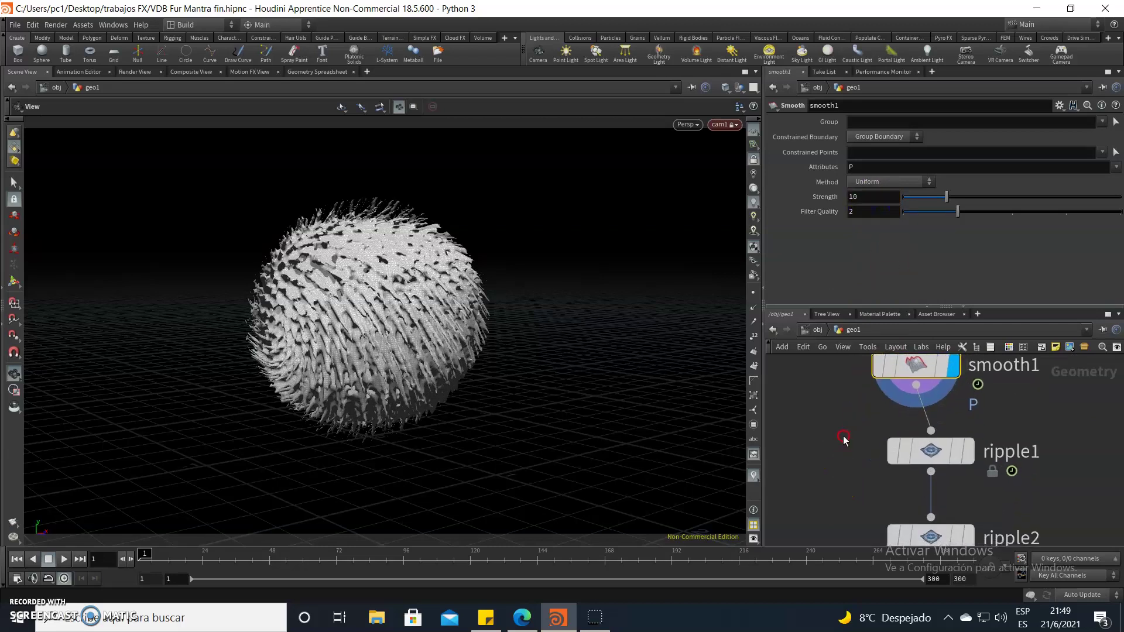
# - Display ripple1 and edit its wave speed, random seed and up direction (0.3, 1.3, 0.3)
pyautogui.moveTo(931, 451)
pyautogui.click(916, 452)
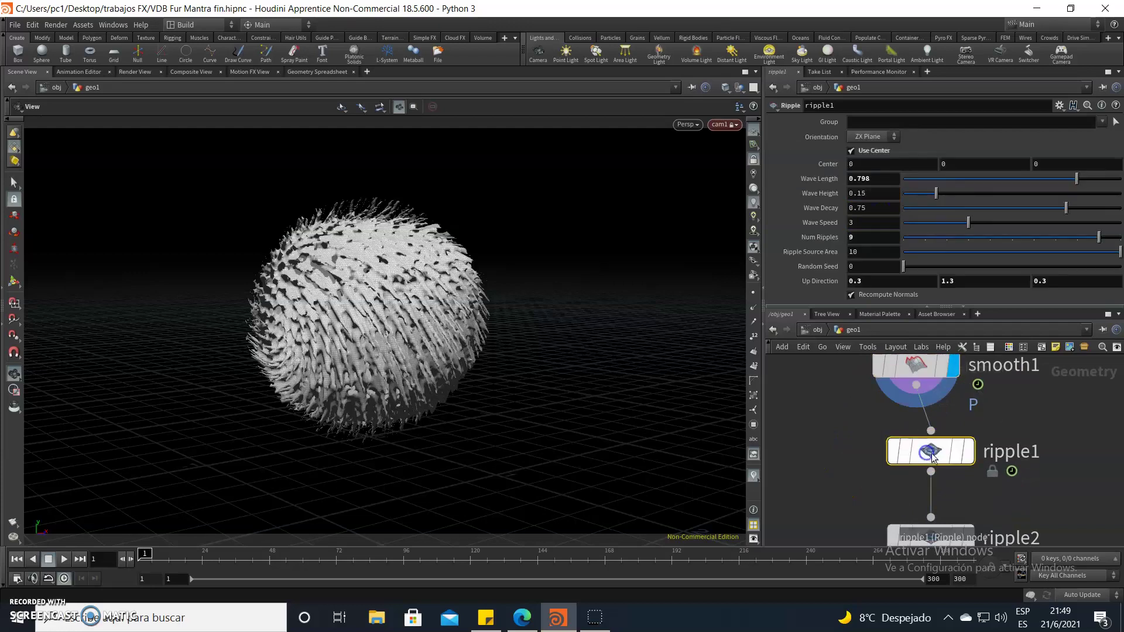
pyautogui.click(967, 453)
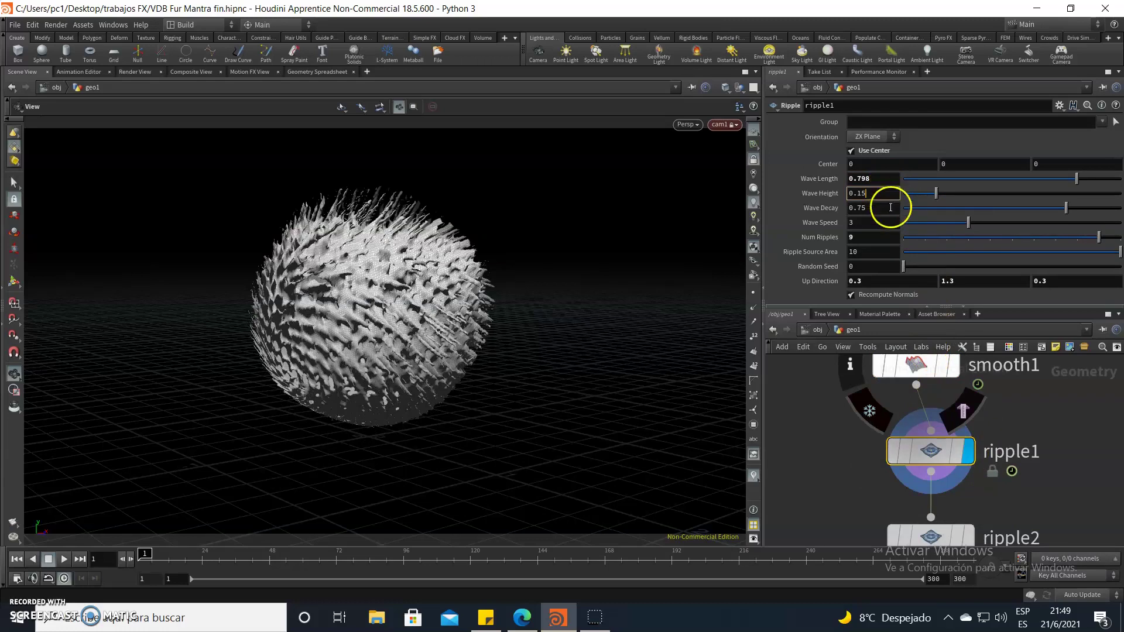
pyautogui.click(888, 227)
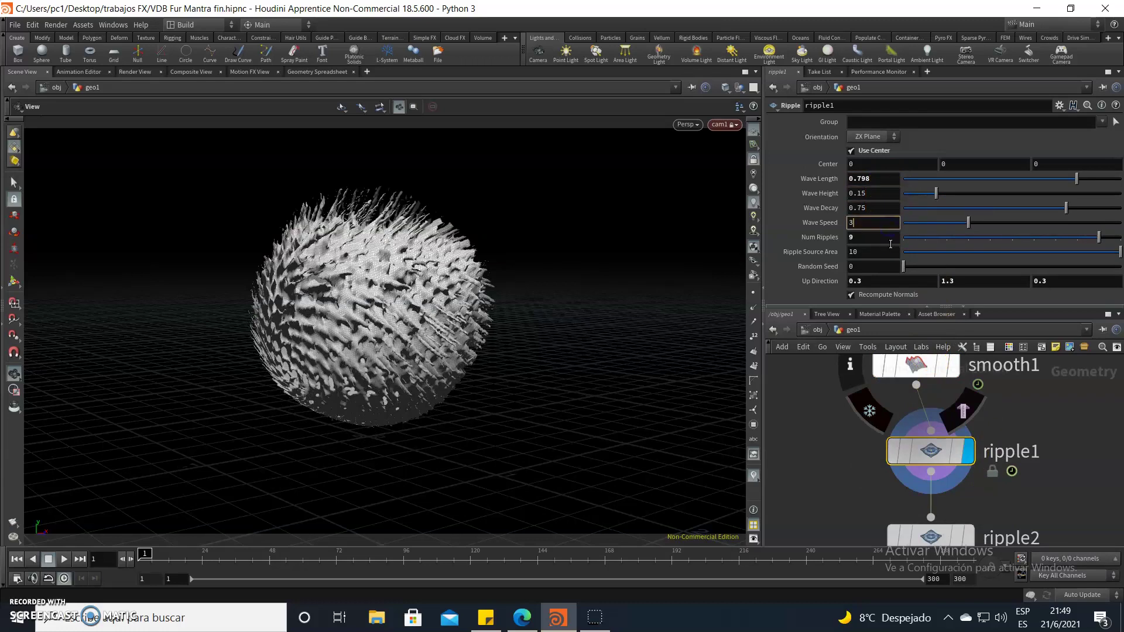
pyautogui.click(887, 267)
pyautogui.press('Tab')
pyautogui.click(1052, 282)
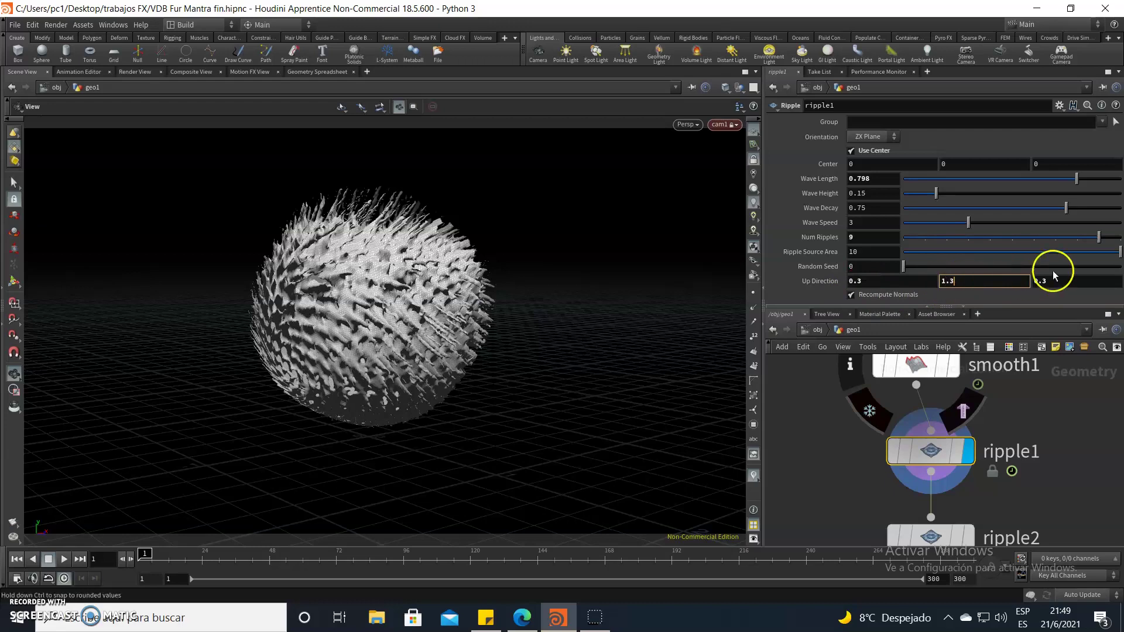
pyautogui.moveTo(848, 459); pyautogui.dragTo(833, 419, button='middle')
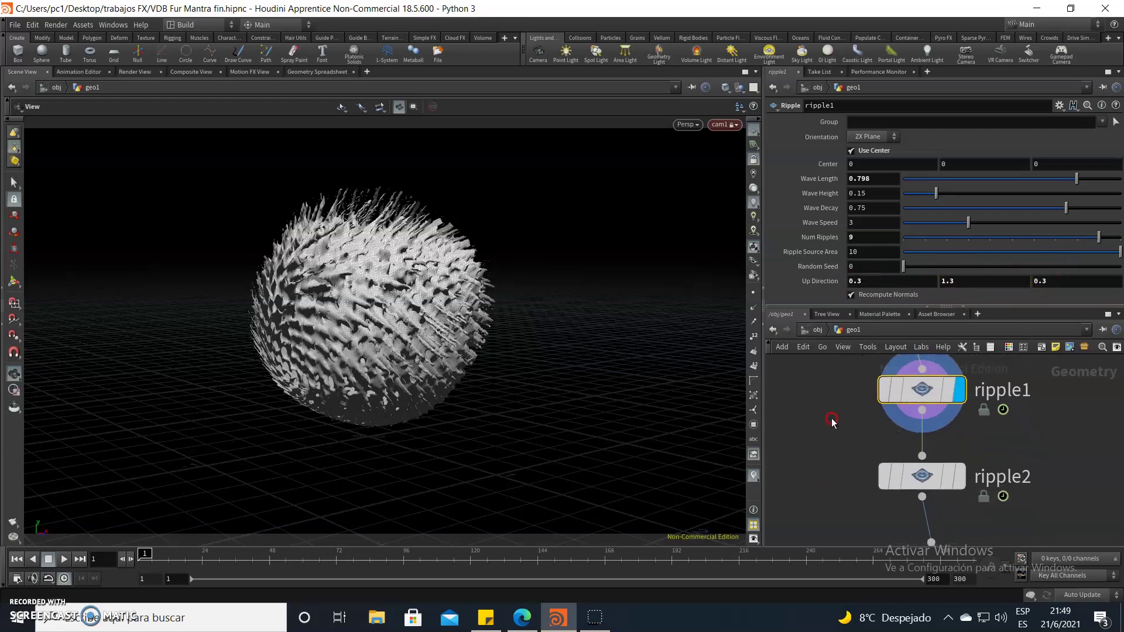
# - Display ripple2 and set its up direction to -0.3, 0.7, -0.3
pyautogui.click(917, 481)
pyautogui.click(960, 486)
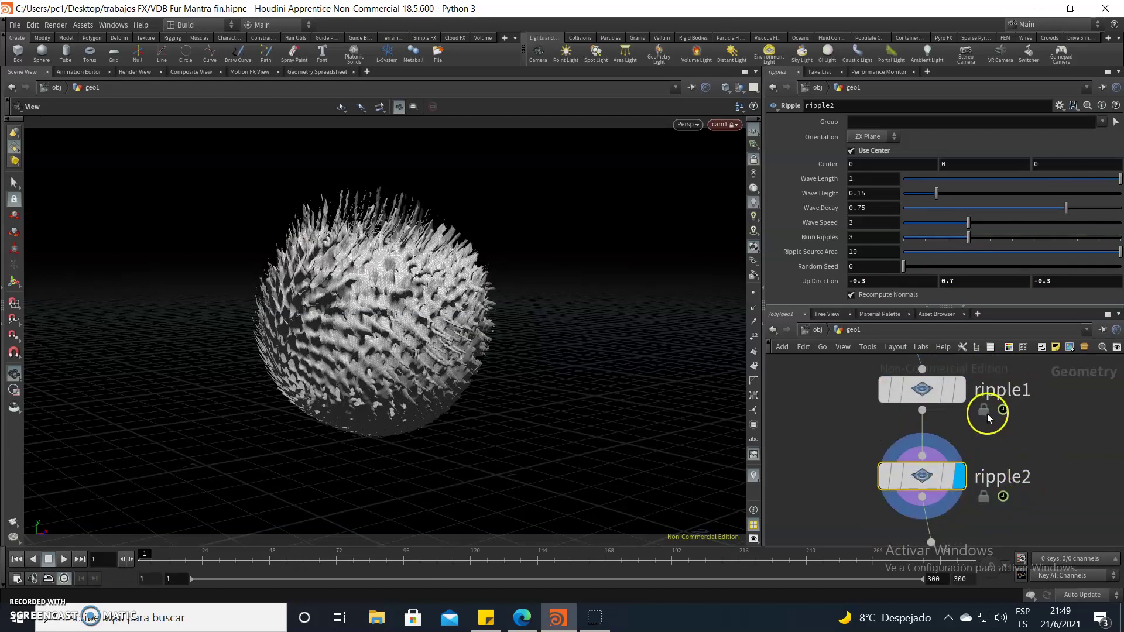
pyautogui.click(871, 281)
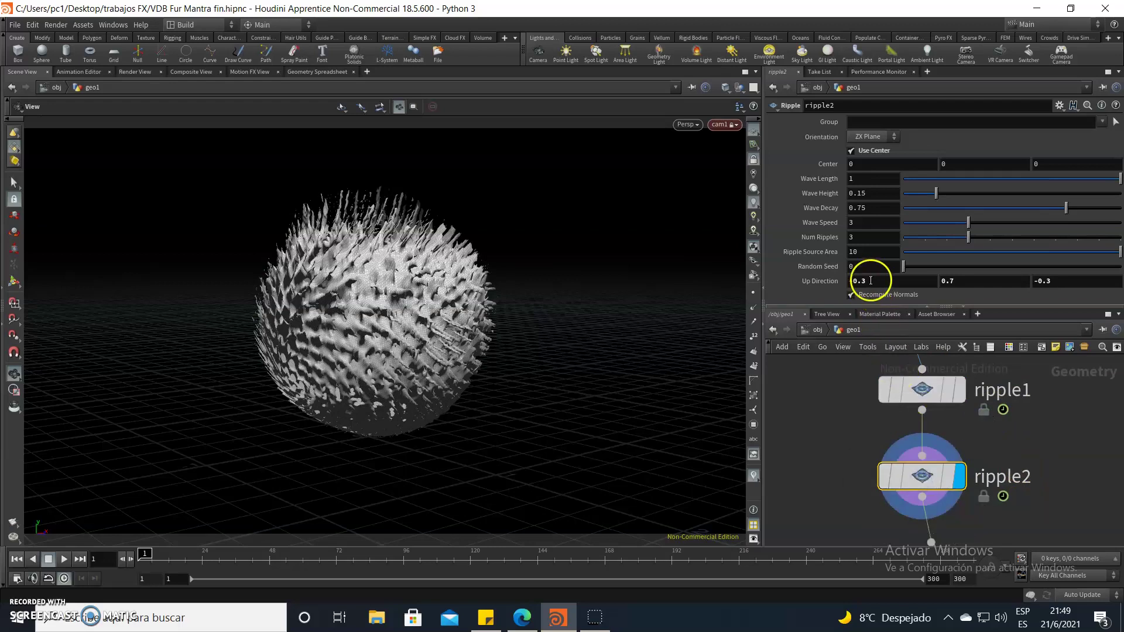
pyautogui.moveTo(826, 289); pyautogui.dragTo(940, 289)
pyautogui.write('-0.3')
pyautogui.doubleClick(959, 280)
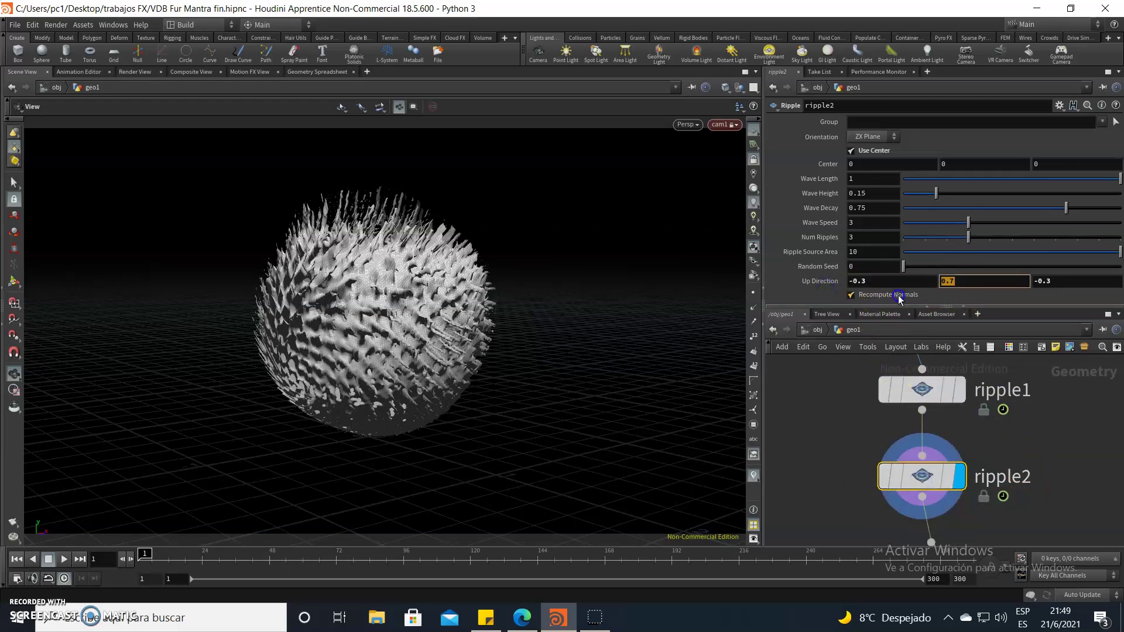
pyautogui.doubleClick(1061, 278)
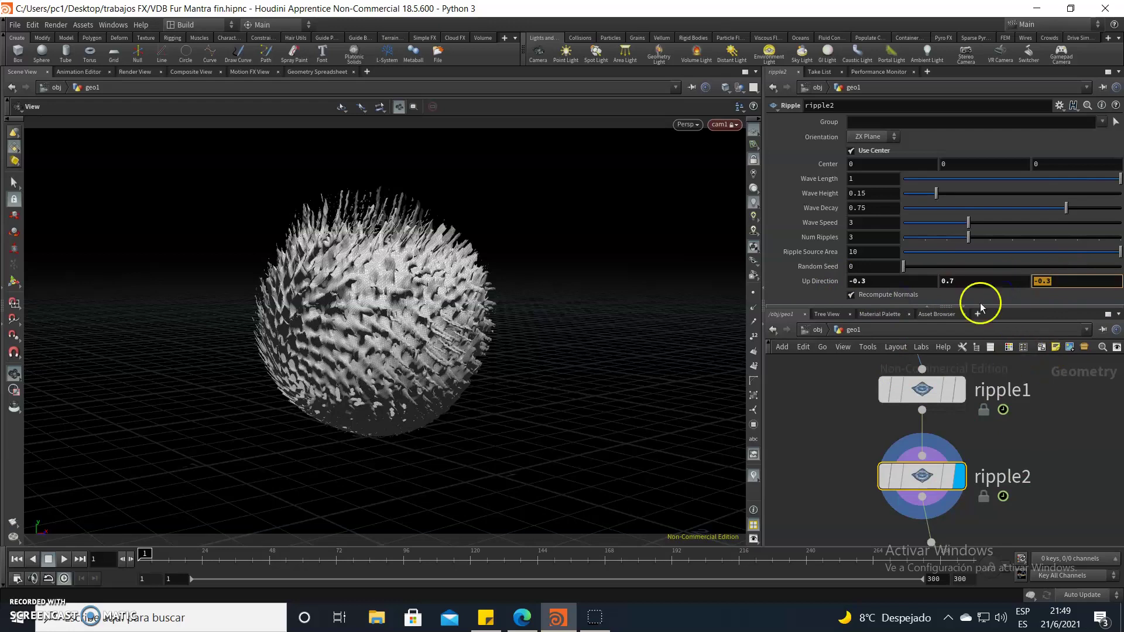
pyautogui.click(966, 281)
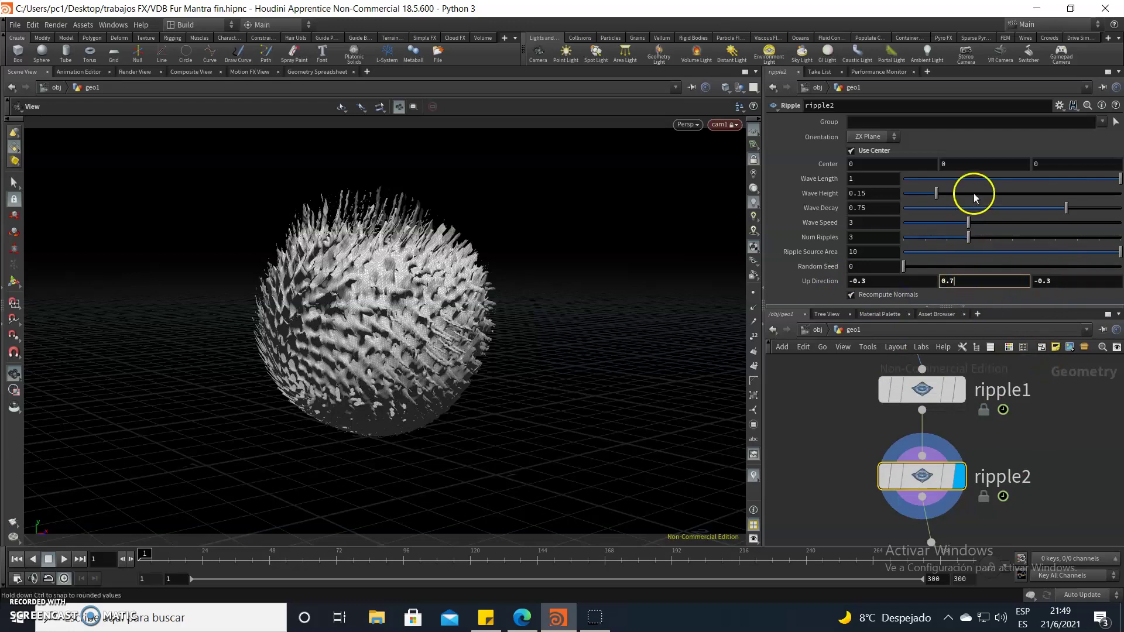
# - Set ripple2's wave length to 1 and number of ripples to 3
pyautogui.click(878, 178)
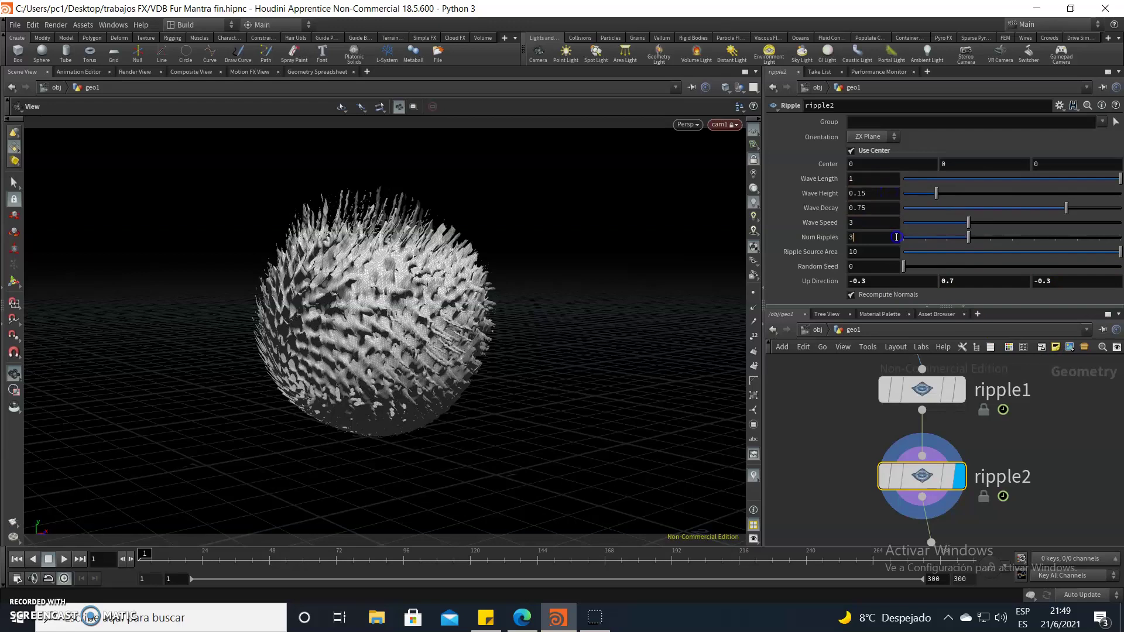
pyautogui.click(894, 255)
pyautogui.moveTo(826, 456); pyautogui.dragTo(820, 402, button='middle')
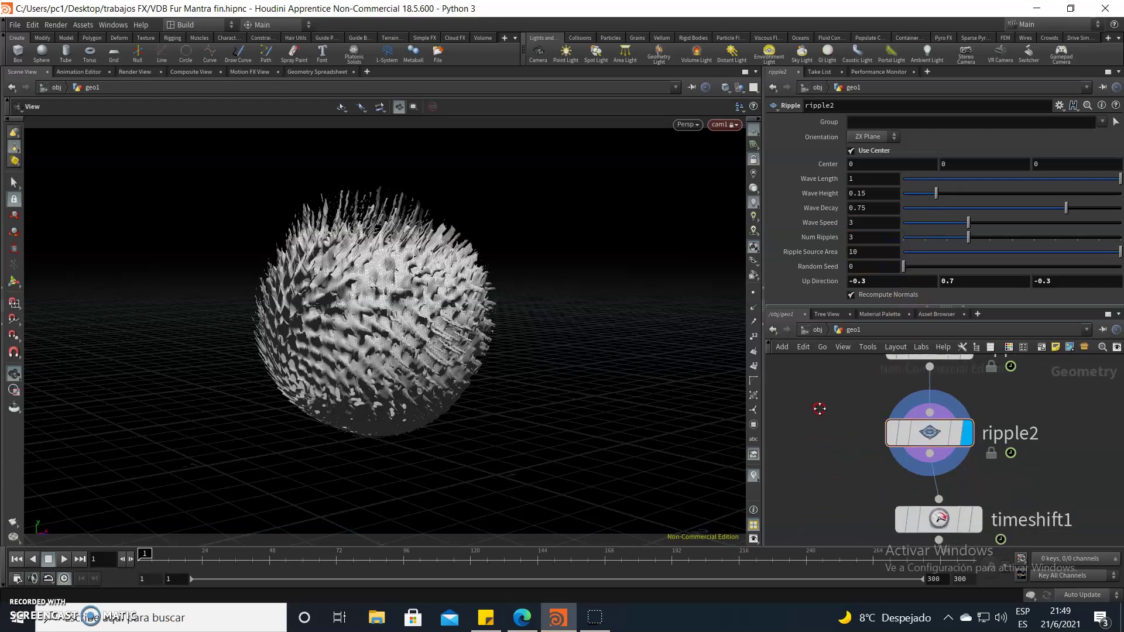
pyautogui.moveTo(820, 459); pyautogui.dragTo(811, 410, button='middle')
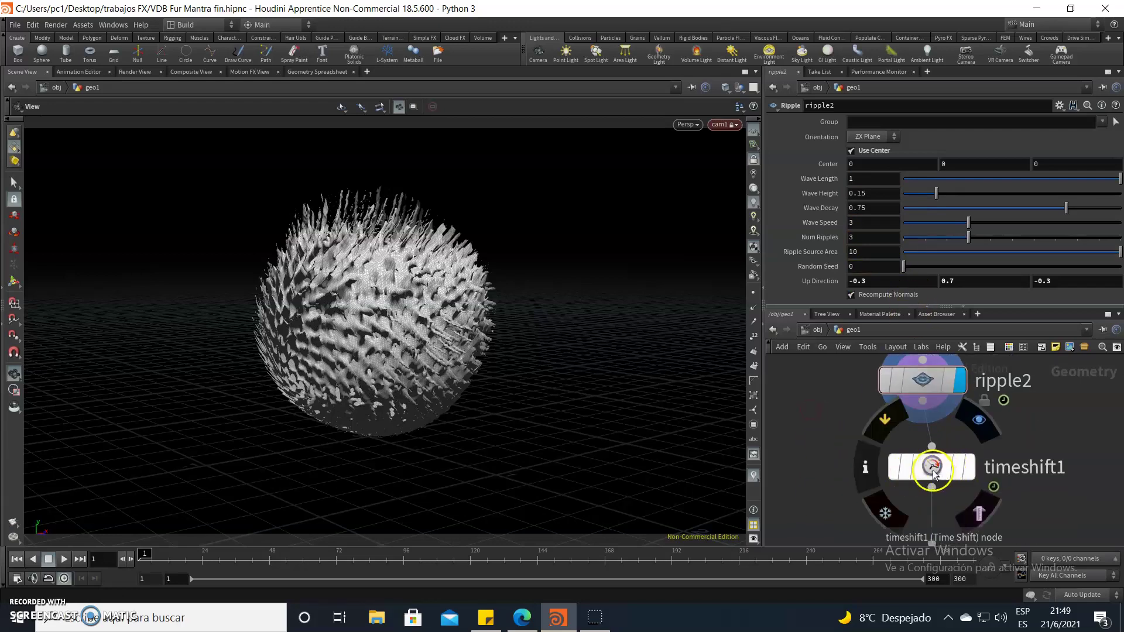
pyautogui.click(957, 475)
pyautogui.click(971, 468)
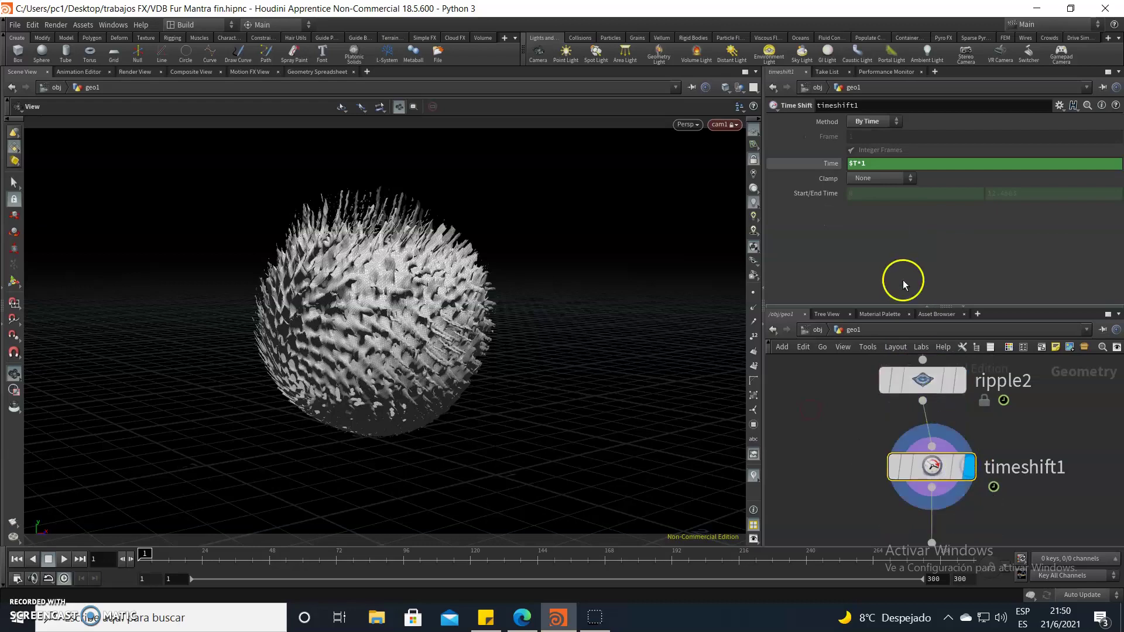
pyautogui.click(874, 123)
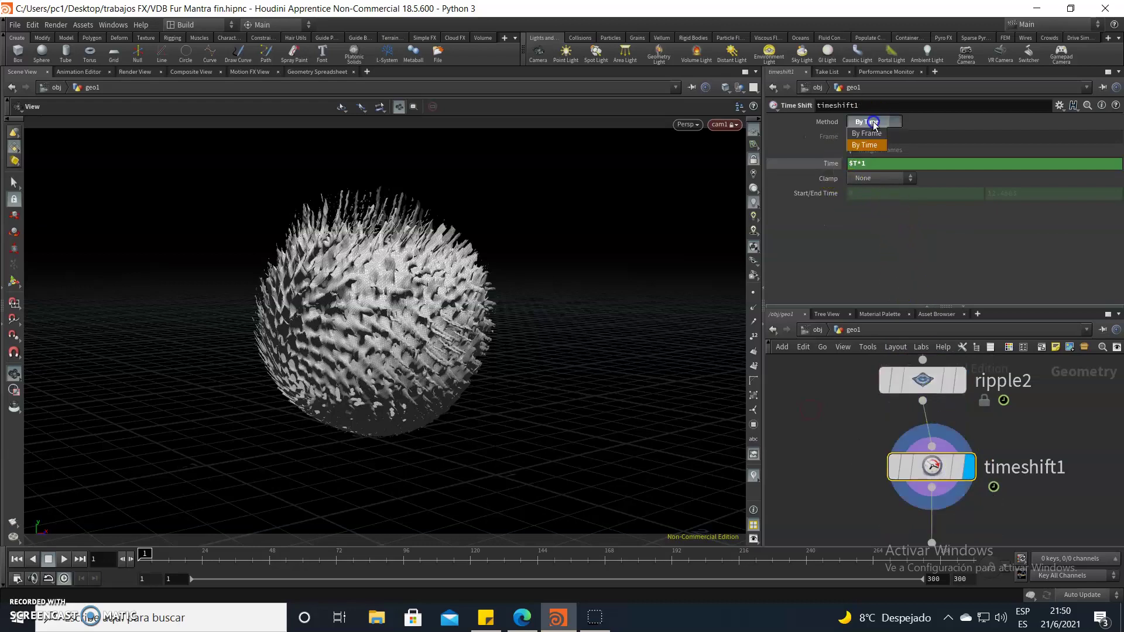
pyautogui.click(872, 148)
pyautogui.click(826, 169)
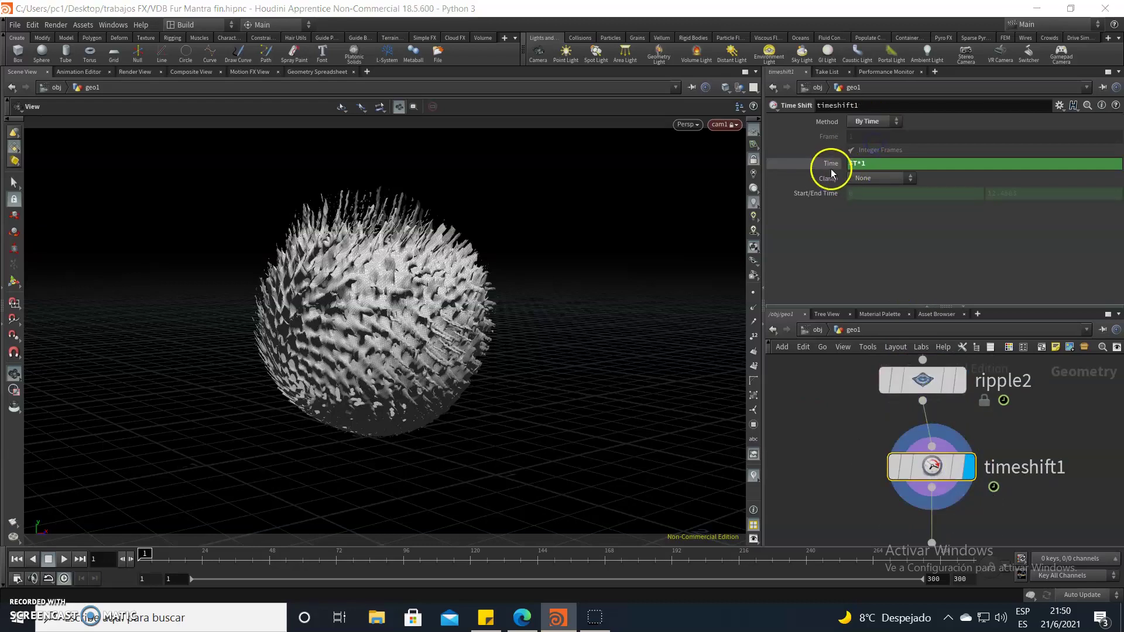
pyautogui.click(833, 169)
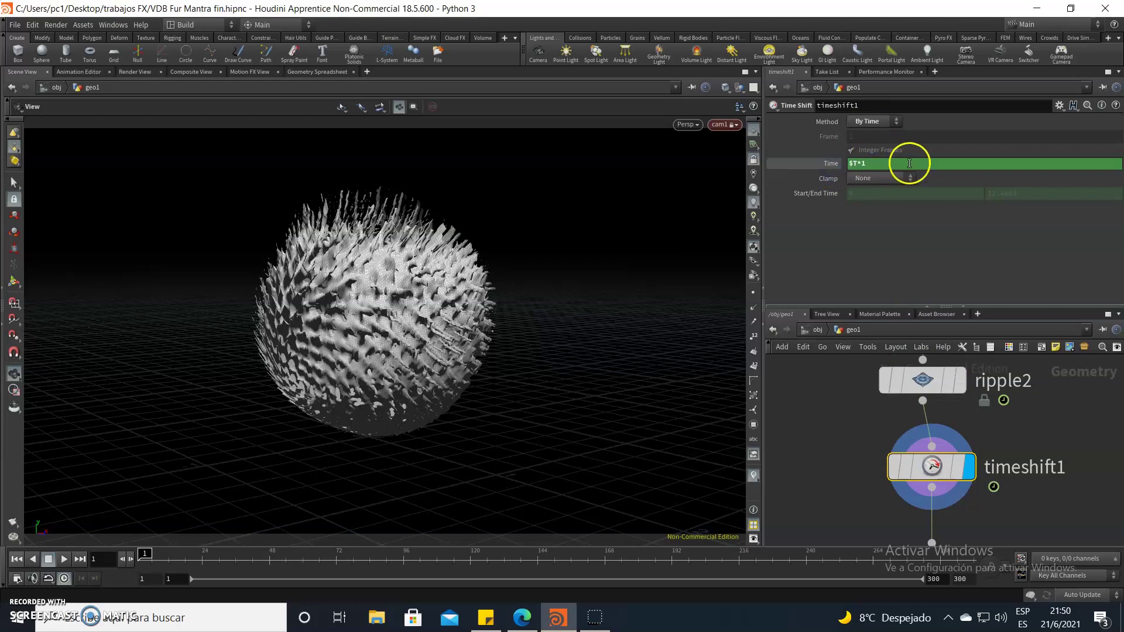
pyautogui.click(909, 165)
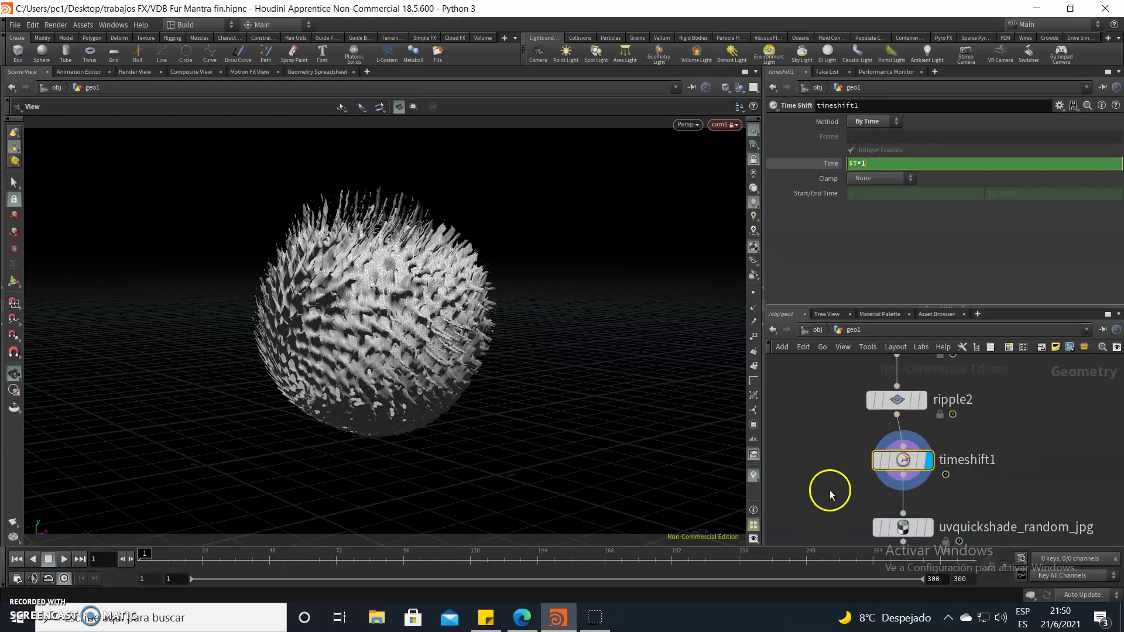
pyautogui.scroll(3, 937, 474)
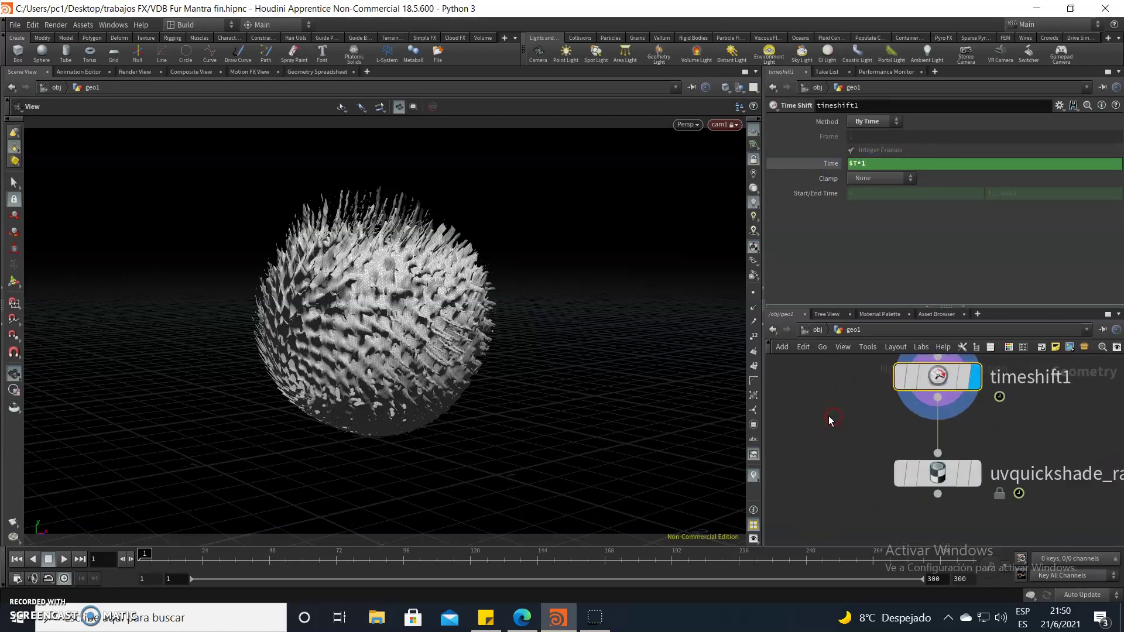
# - Display uvquickshade_random_jpg so the fur shows the satelite piedra.jpg stone texture
pyautogui.click(937, 477)
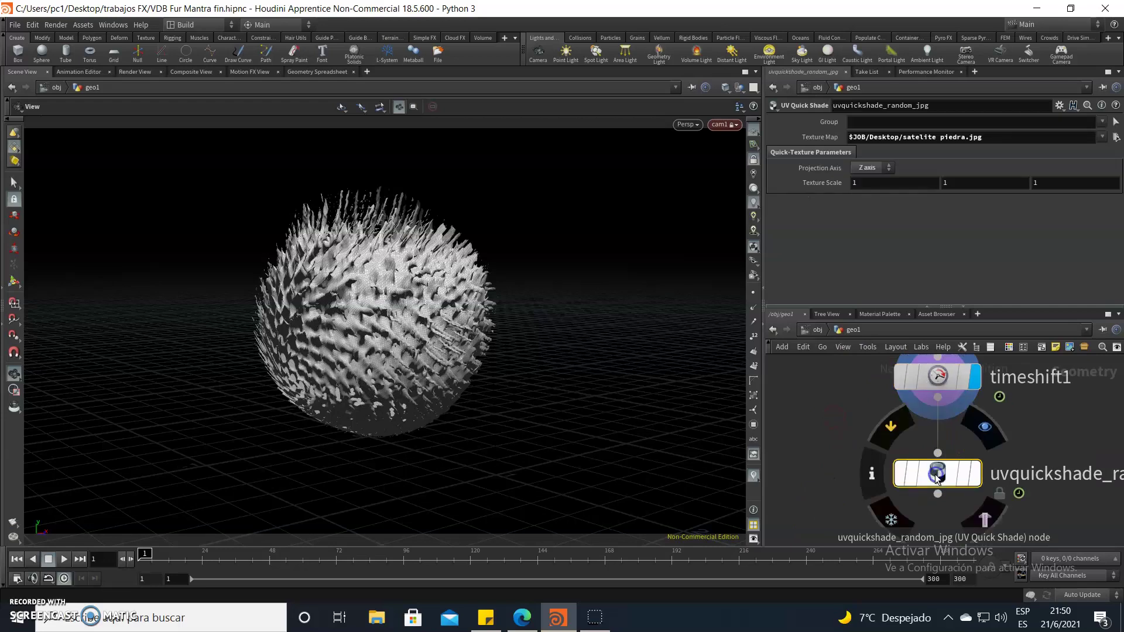
pyautogui.click(975, 485)
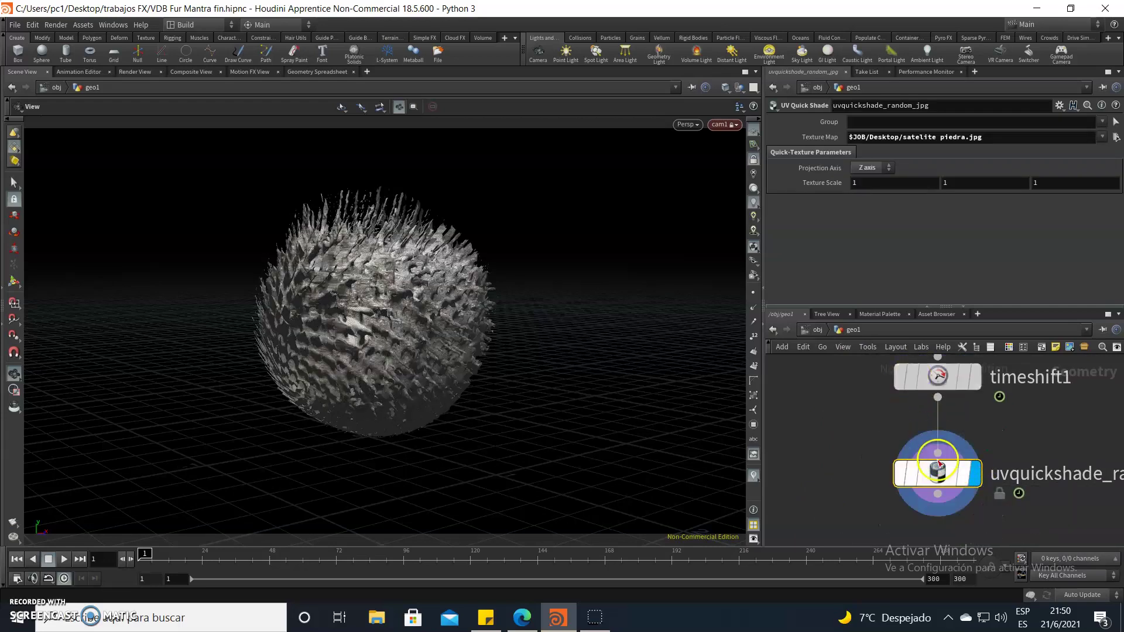
pyautogui.moveTo(844, 477); pyautogui.dragTo(776, 466, button='middle')
pyautogui.moveTo(974, 489); pyautogui.dragTo(943, 492, button='middle')
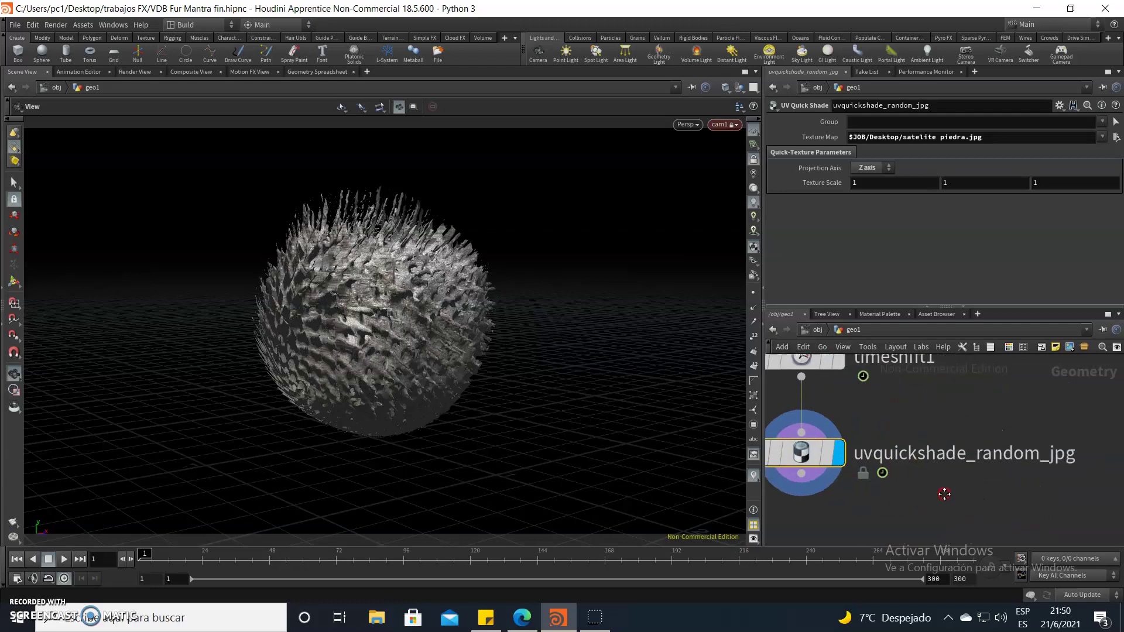
# - Edit the uvquickshade_random_jpg node's name and zoom out over the upstream chain
pyautogui.doubleClick(999, 456)
pyautogui.click(1078, 458)
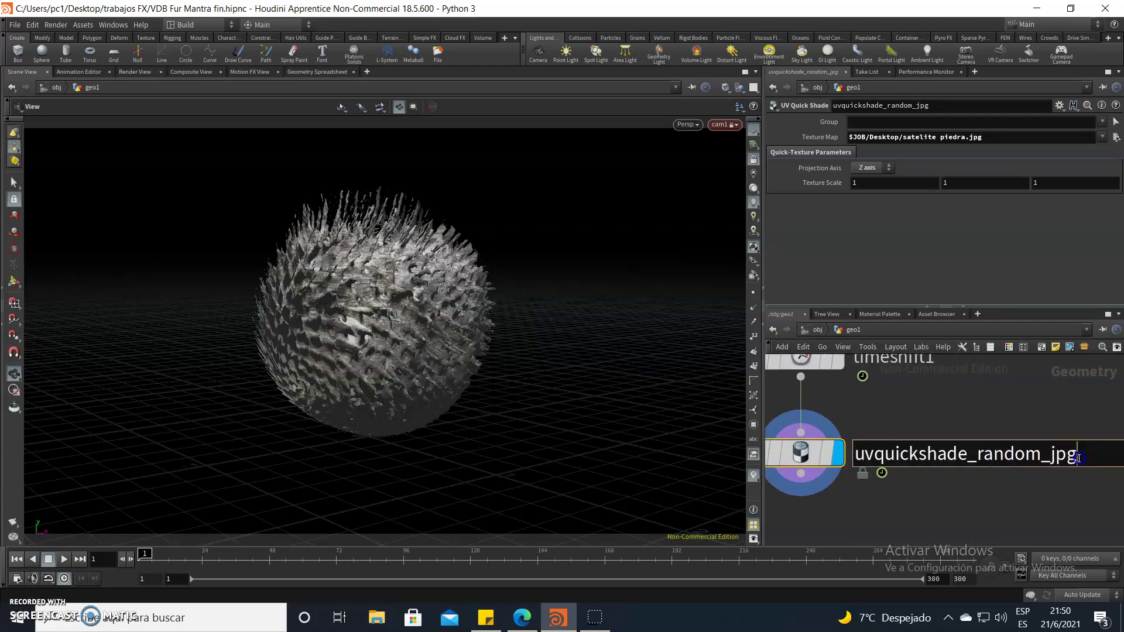
pyautogui.moveTo(1081, 456); pyautogui.dragTo(961, 483)
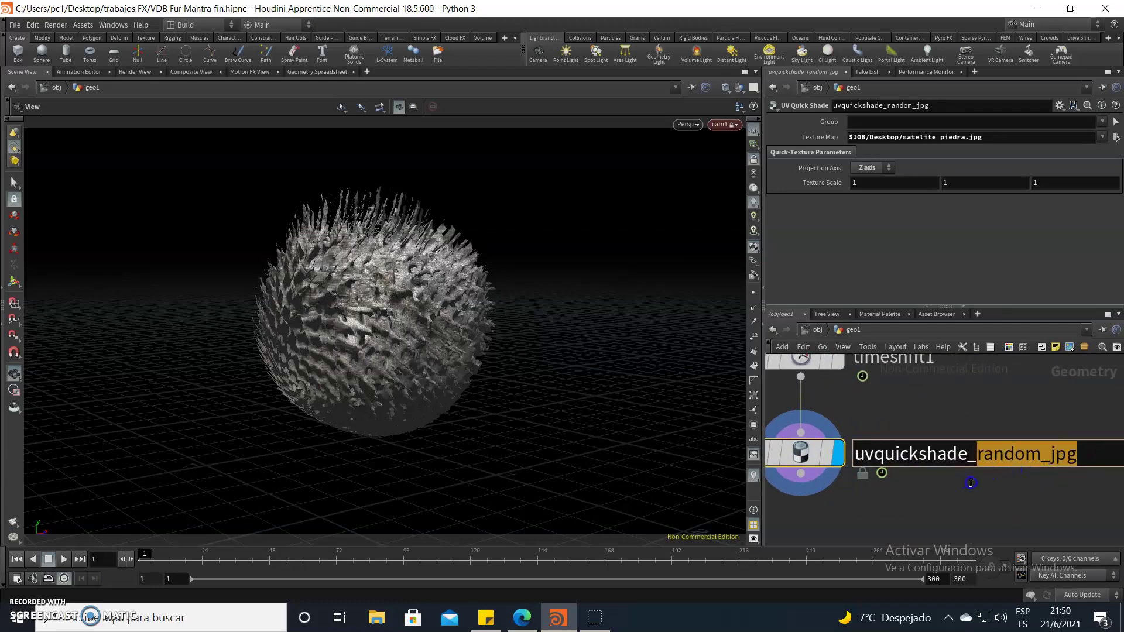
pyautogui.press('Return')
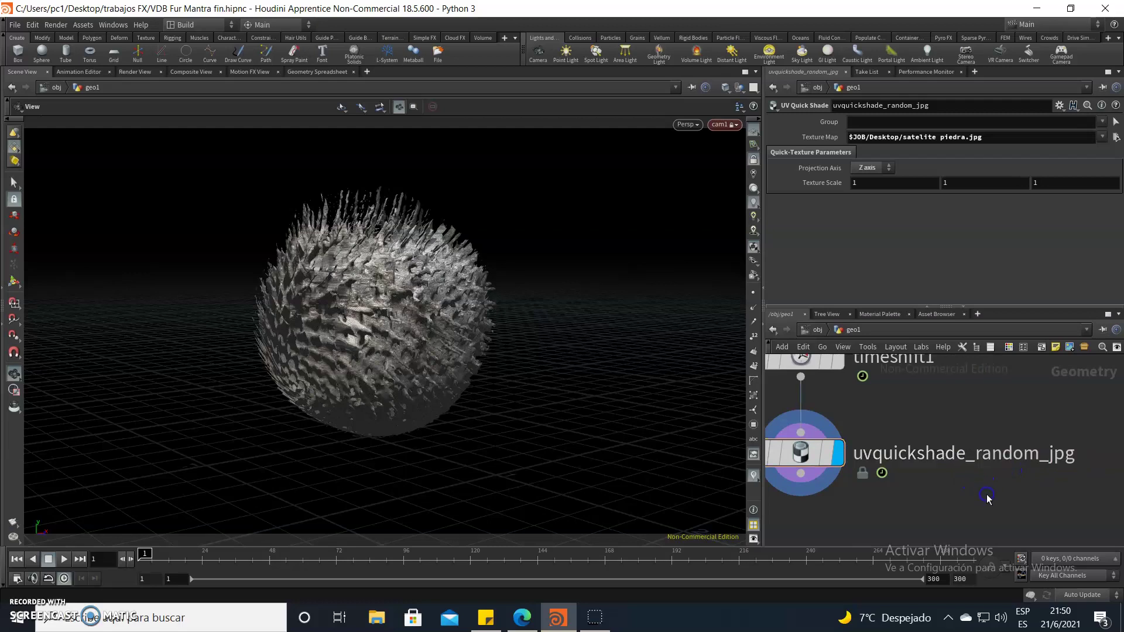
pyautogui.scroll(-3, 986, 494)
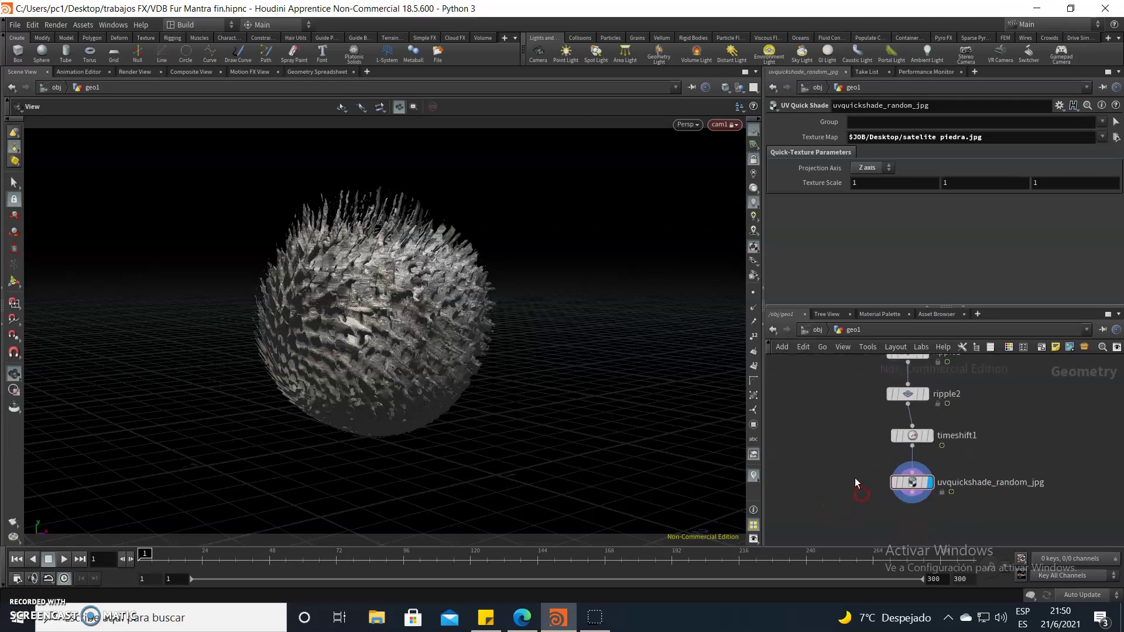
pyautogui.scroll(-2, 843, 469)
pyautogui.scroll(-2, 835, 445)
pyautogui.moveTo(835, 437); pyautogui.dragTo(853, 468, button='middle')
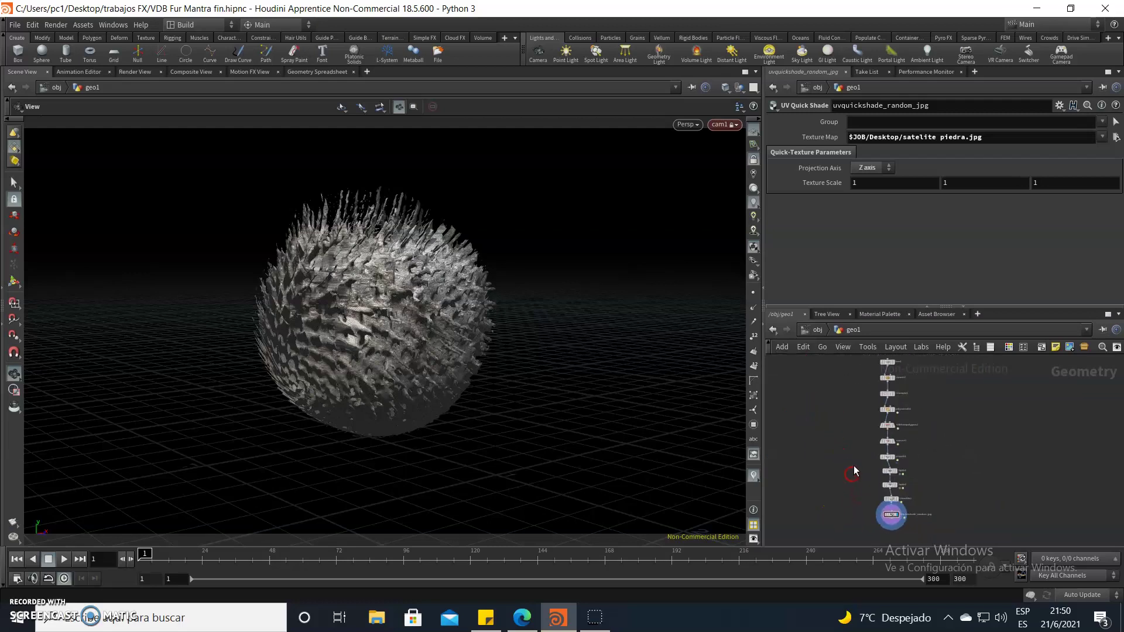
pyautogui.scroll(-1, 843, 439)
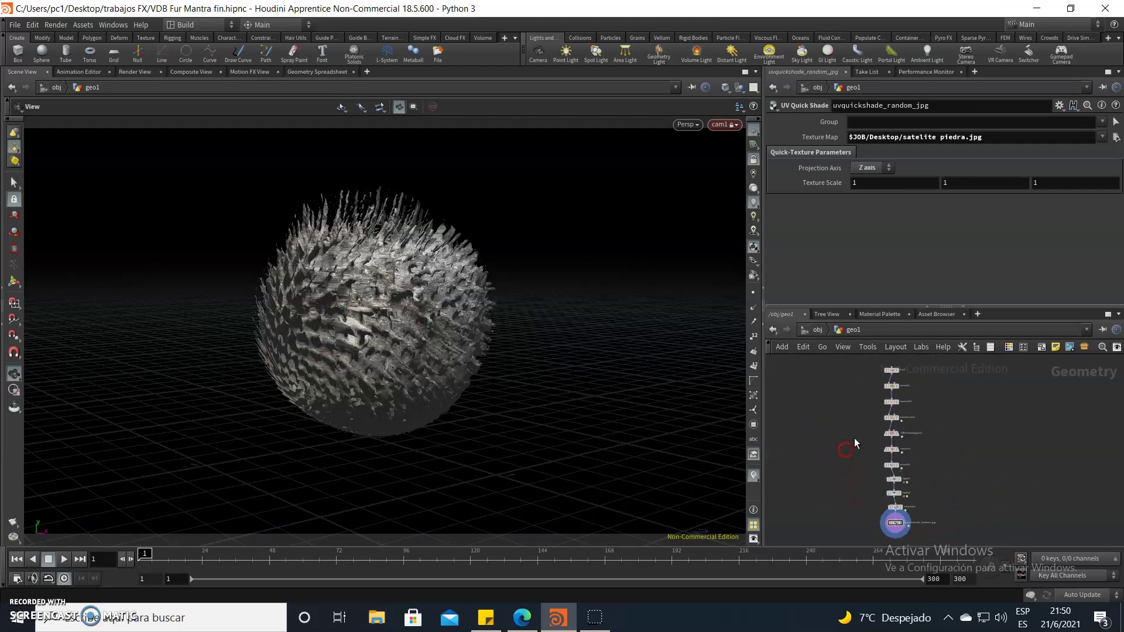
# - Peek inside grid1's nodes, then return to object level and deselect it
pyautogui.click(818, 331)
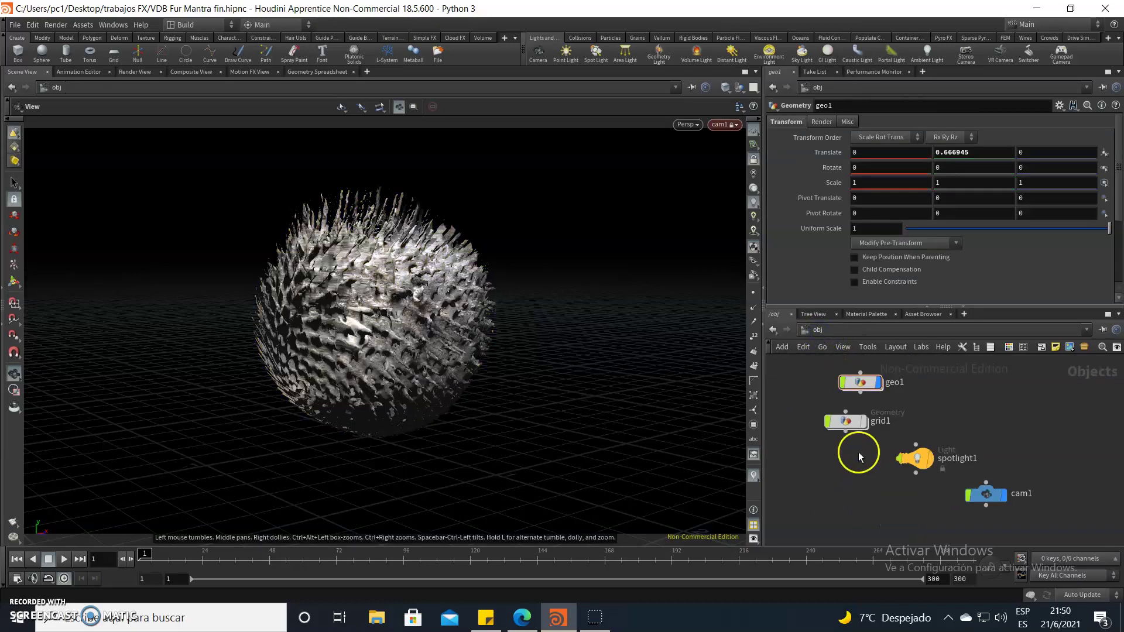
pyautogui.doubleClick(848, 426)
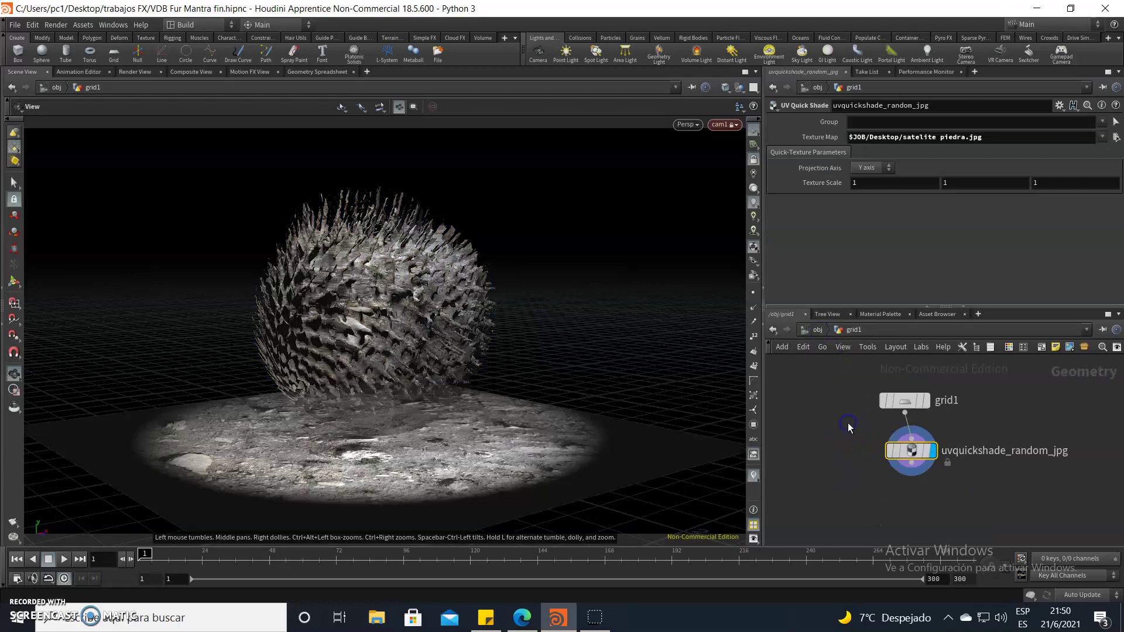
pyautogui.click(822, 335)
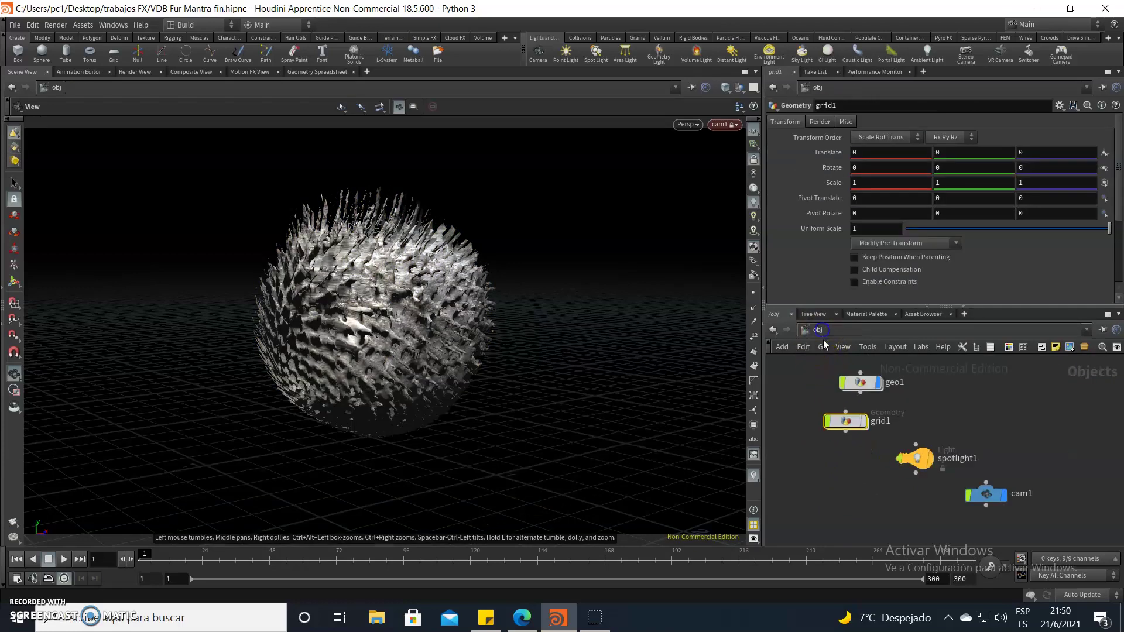
pyautogui.click(849, 421)
pyautogui.click(876, 491)
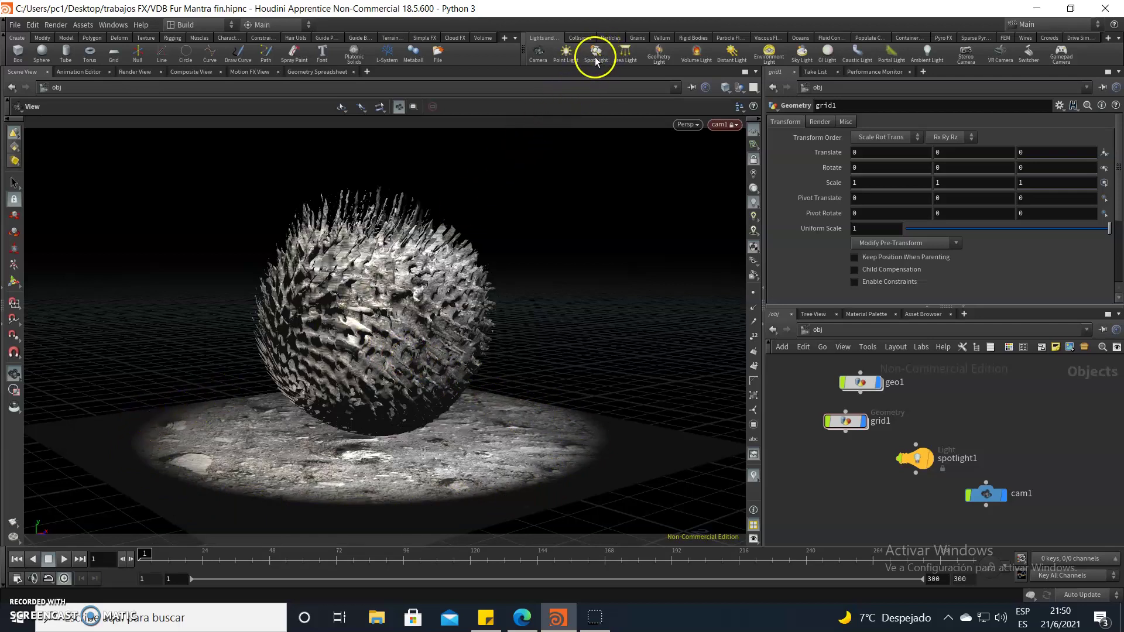
# - Check spotlight1's light settings, then dive into grid1 to its stone texture node
pyautogui.click(917, 463)
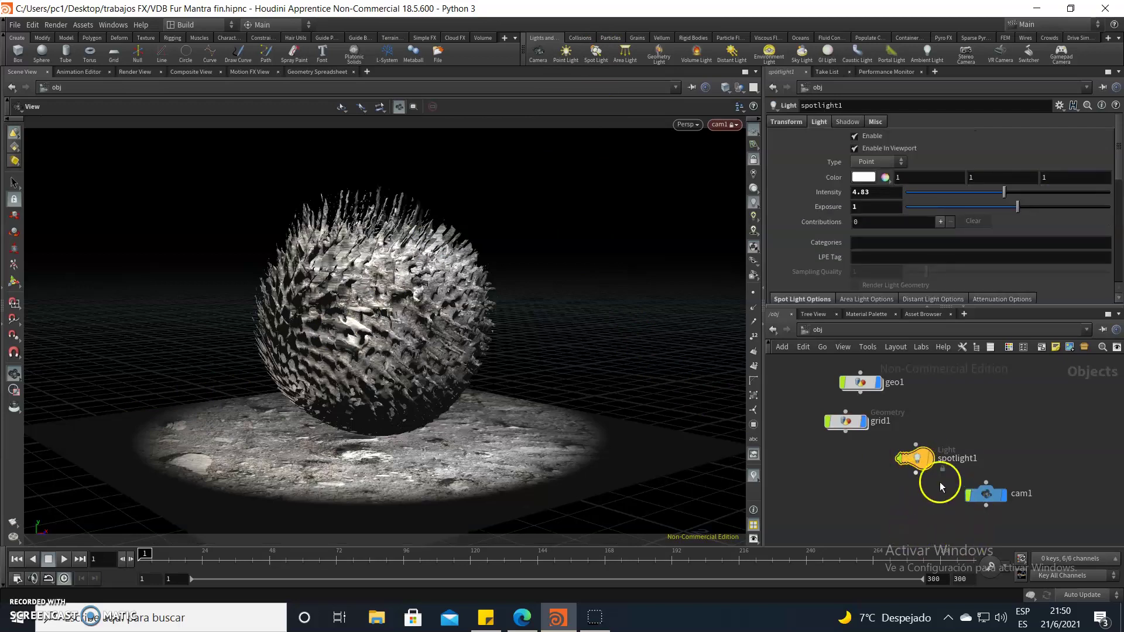
pyautogui.click(845, 425)
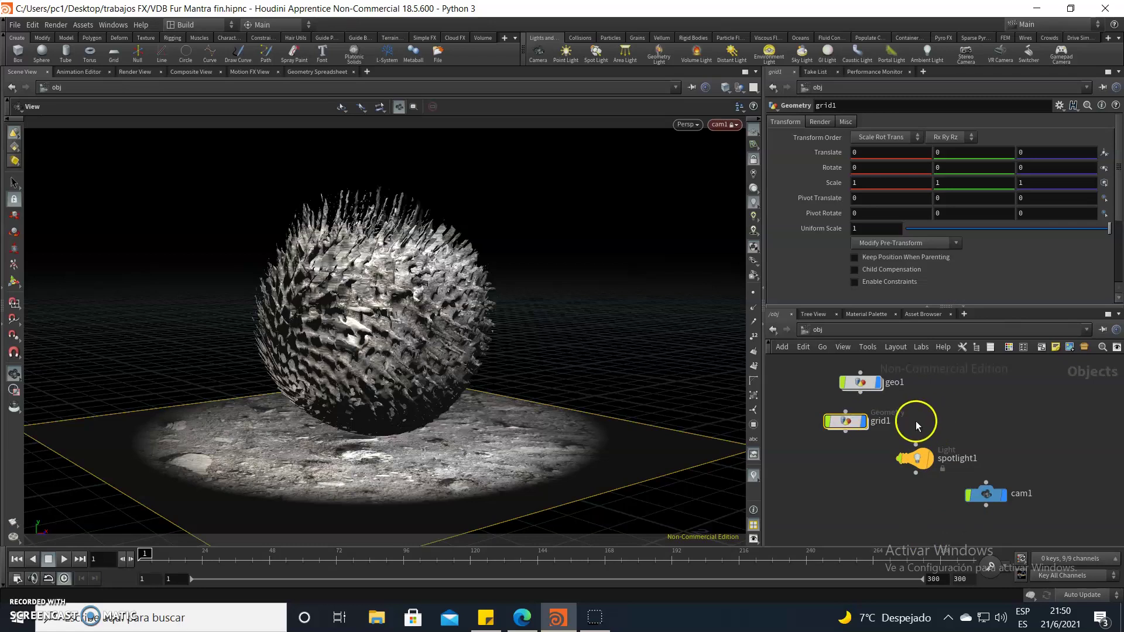
pyautogui.doubleClick(848, 425)
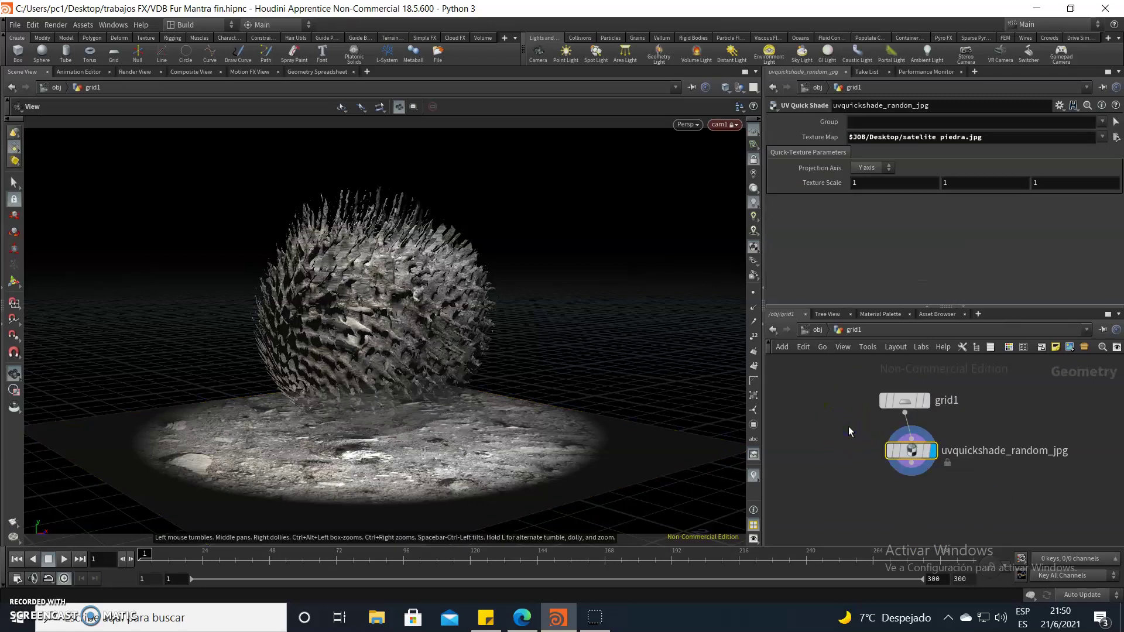
# - Review grid1's settings: ZX plane, size 3 by 3, 2 rows and 2 columns
pyautogui.click(905, 400)
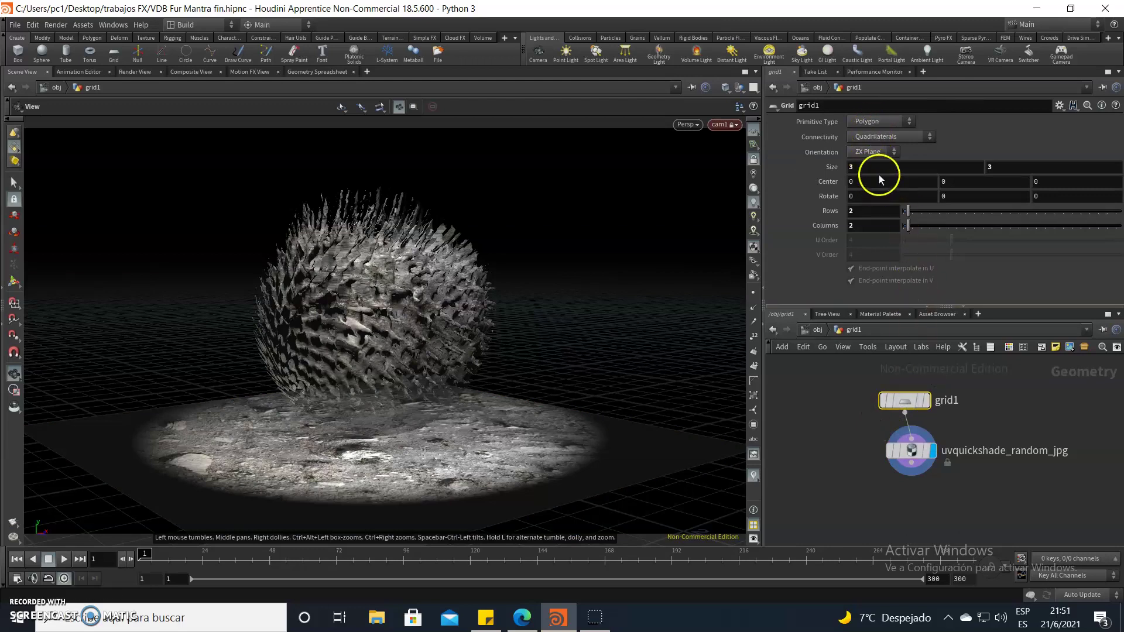
pyautogui.click(1048, 168)
pyautogui.click(898, 226)
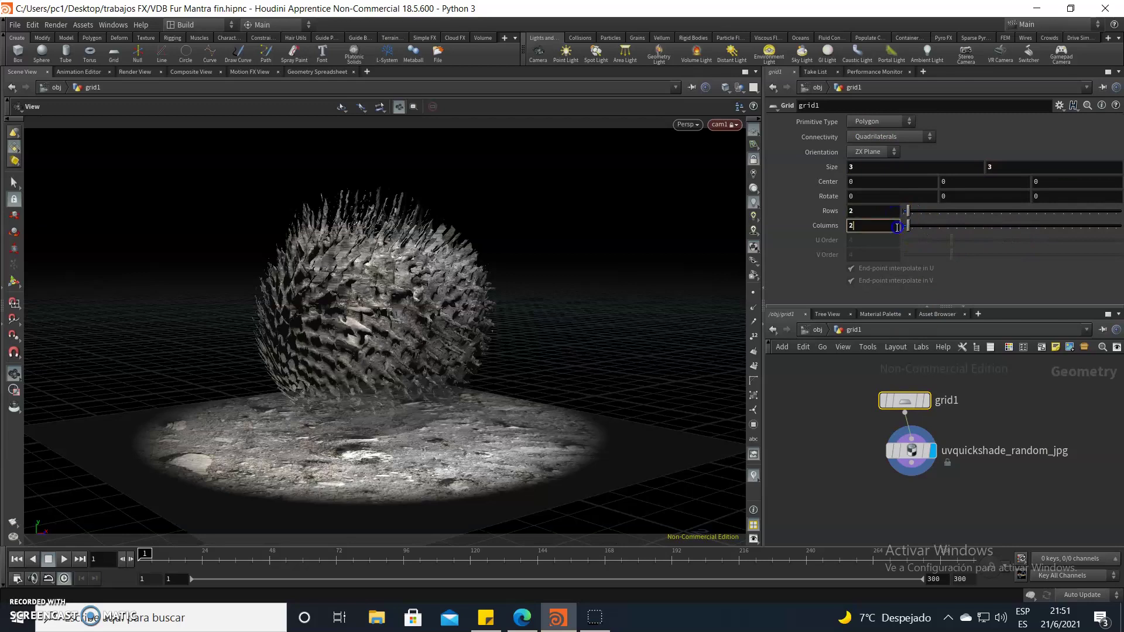
# - Select the uvquickshade_random_jpg node, backing out of a rename with its name unchanged
pyautogui.click(911, 450)
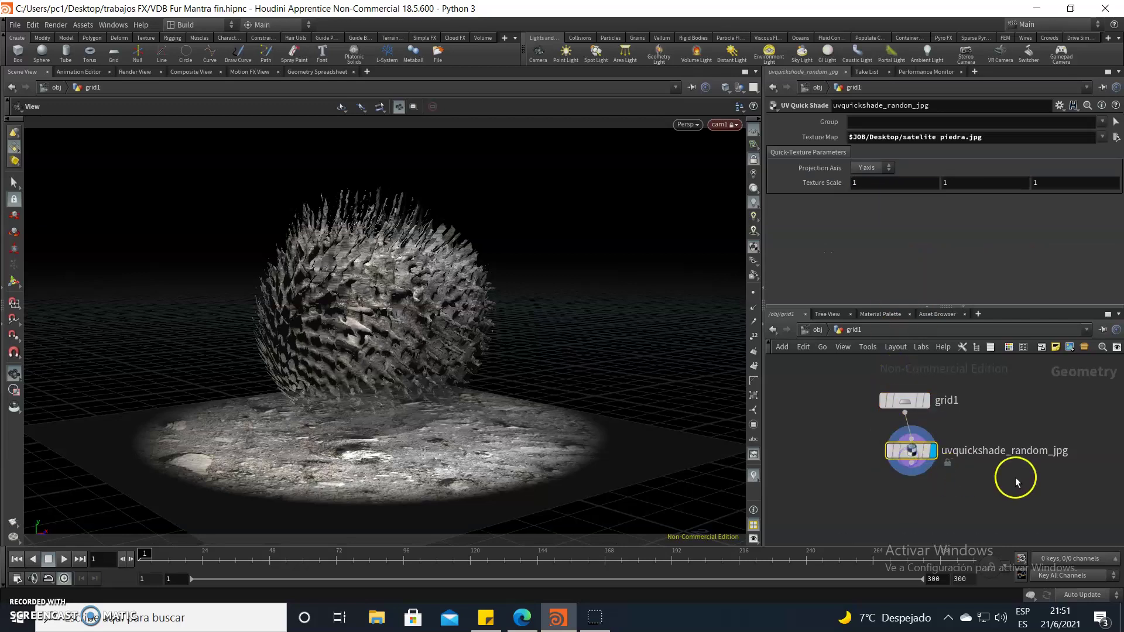
pyautogui.scroll(3, 1018, 460)
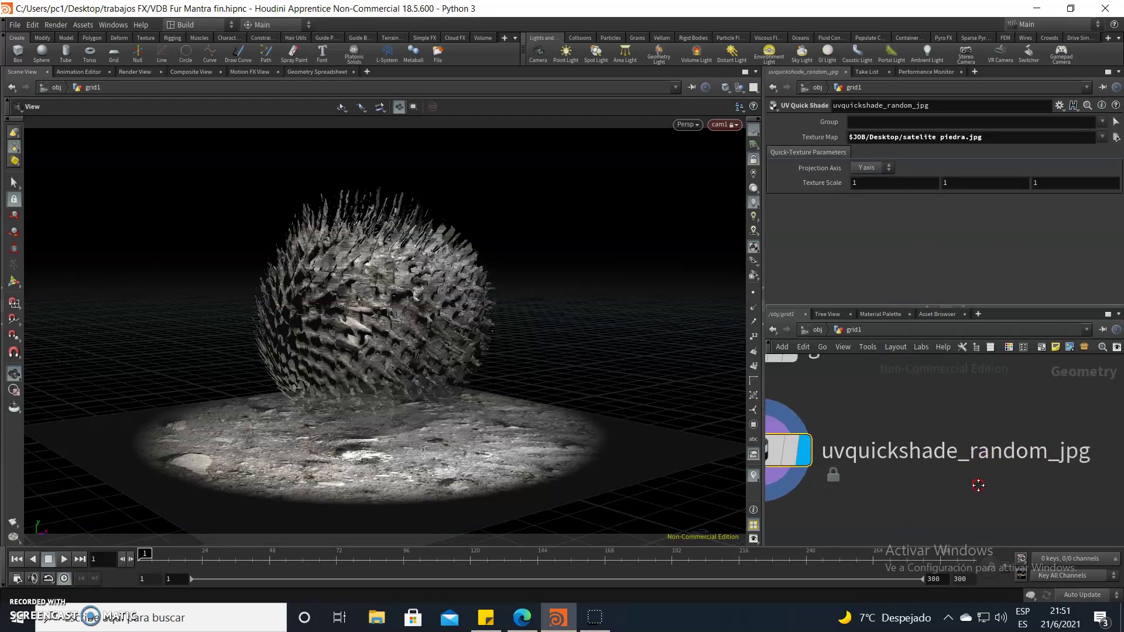
pyautogui.doubleClick(1059, 448)
pyautogui.moveTo(1059, 449); pyautogui.dragTo(929, 478)
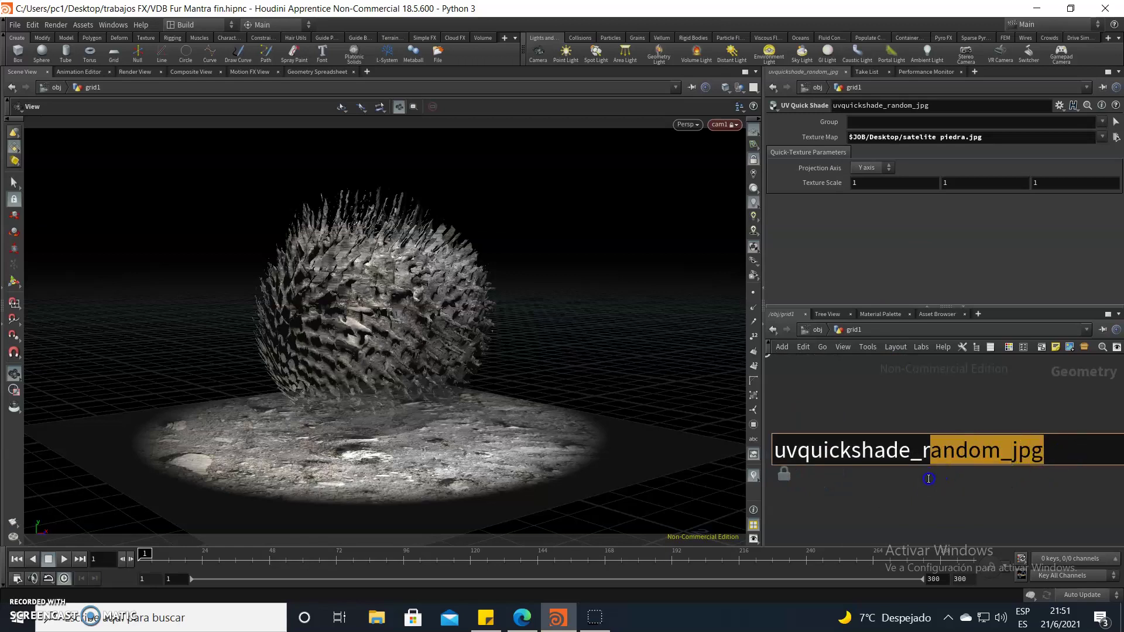
pyautogui.click(924, 481)
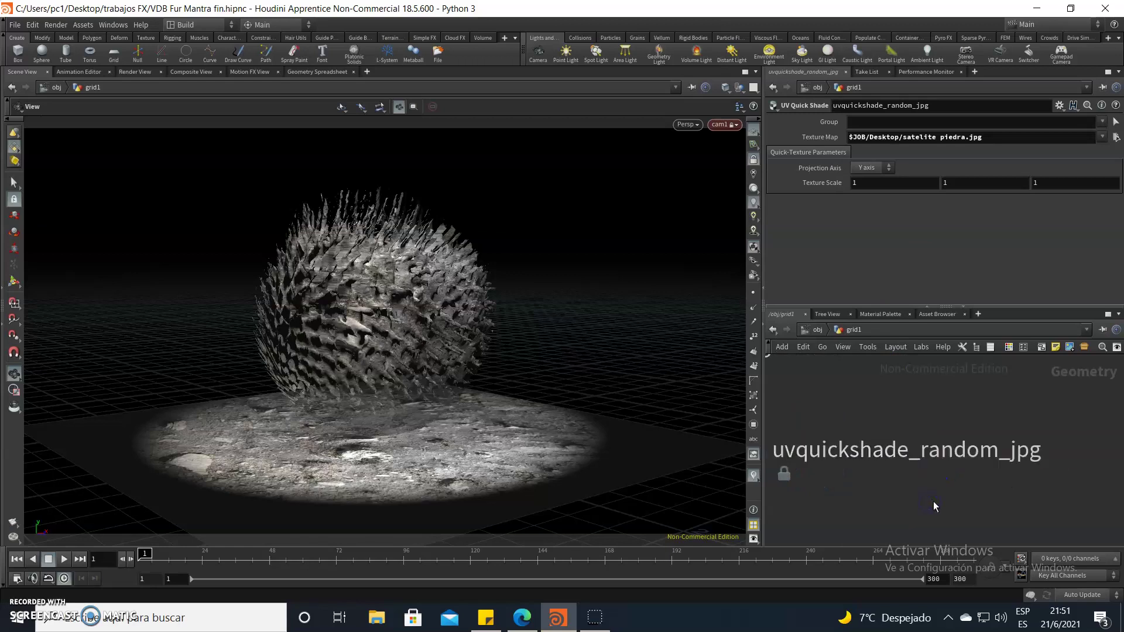
pyautogui.scroll(-5, 934, 504)
pyautogui.click(949, 466)
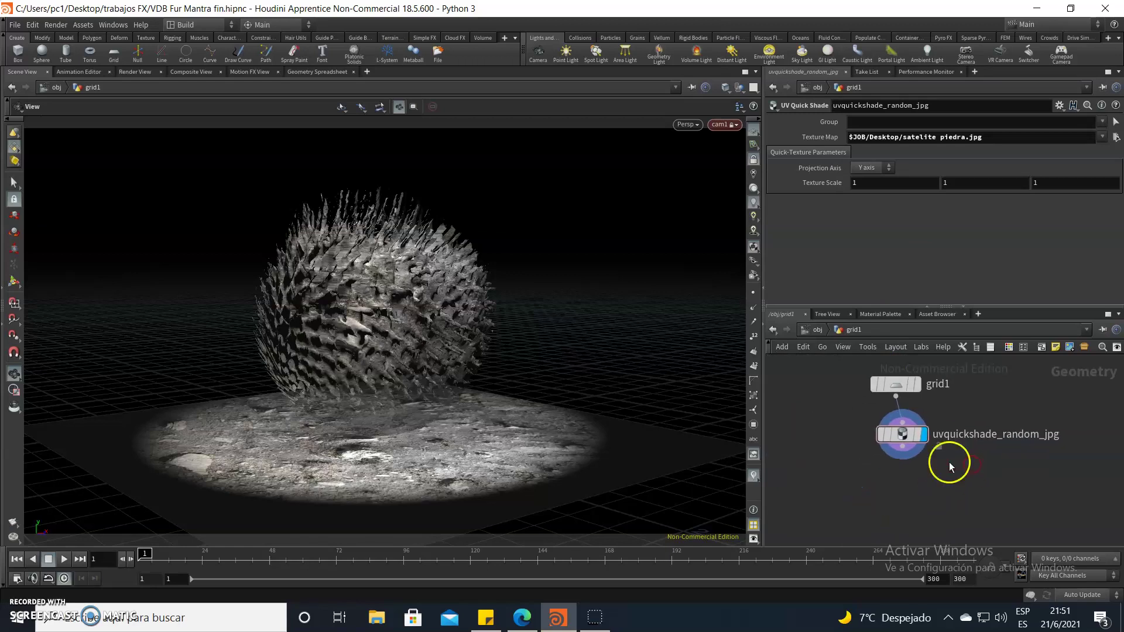
# - Return to object level and select spotlight1 to show its settings
pyautogui.click(819, 330)
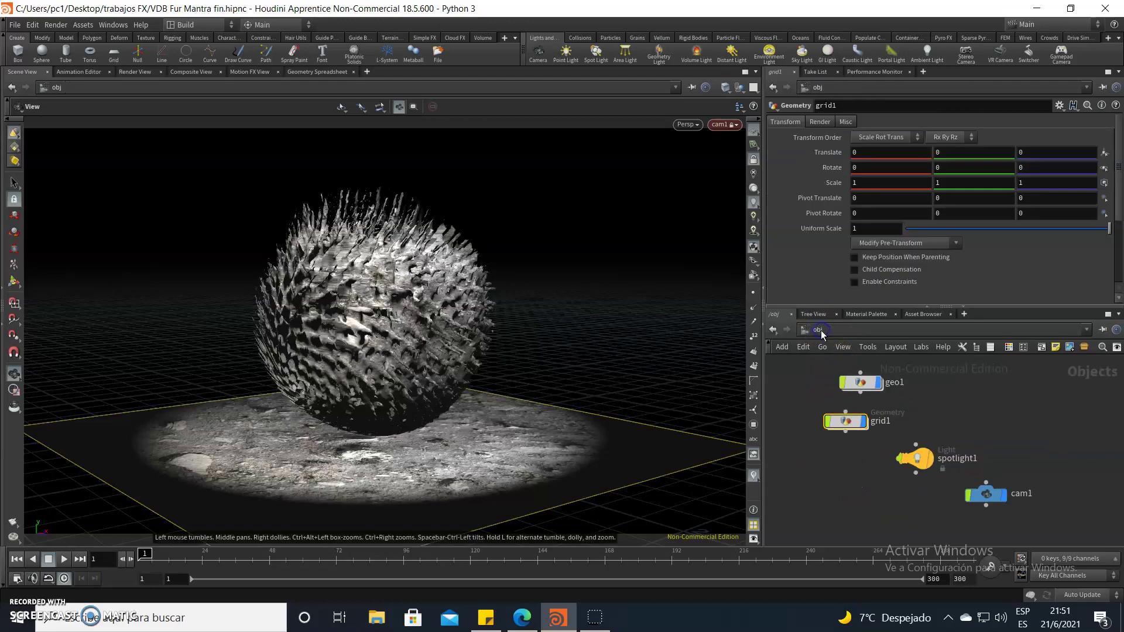
pyautogui.click(916, 459)
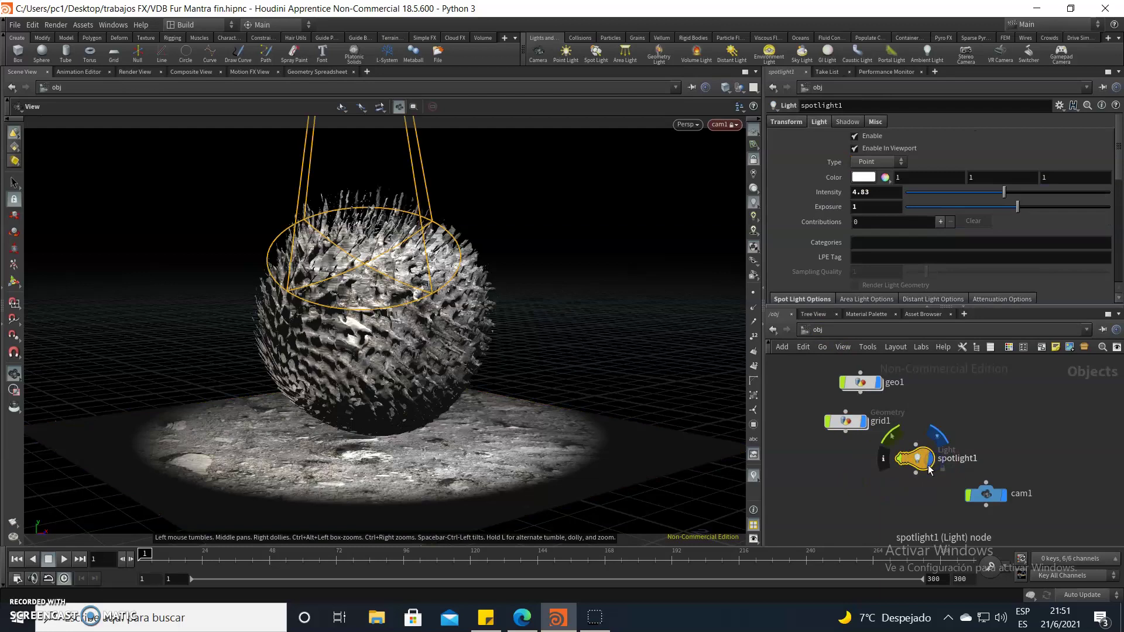
pyautogui.click(909, 465)
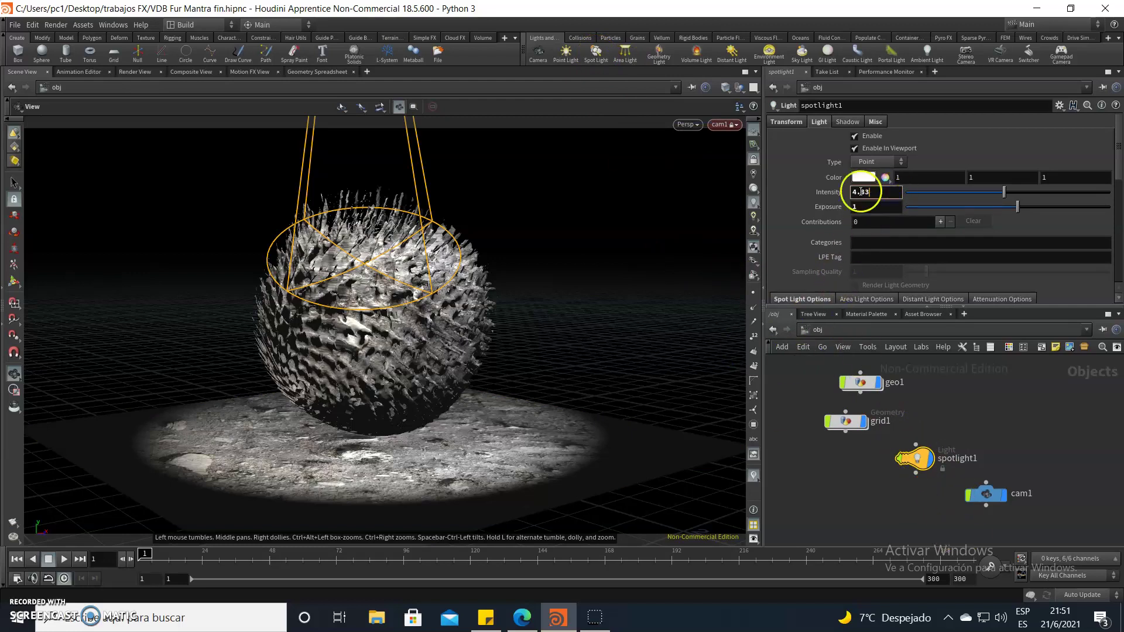
# - Rotate spotlight1 to -67, 0, 20.26 and check its intensity 4.83 and exposure 1
pyautogui.click(795, 120)
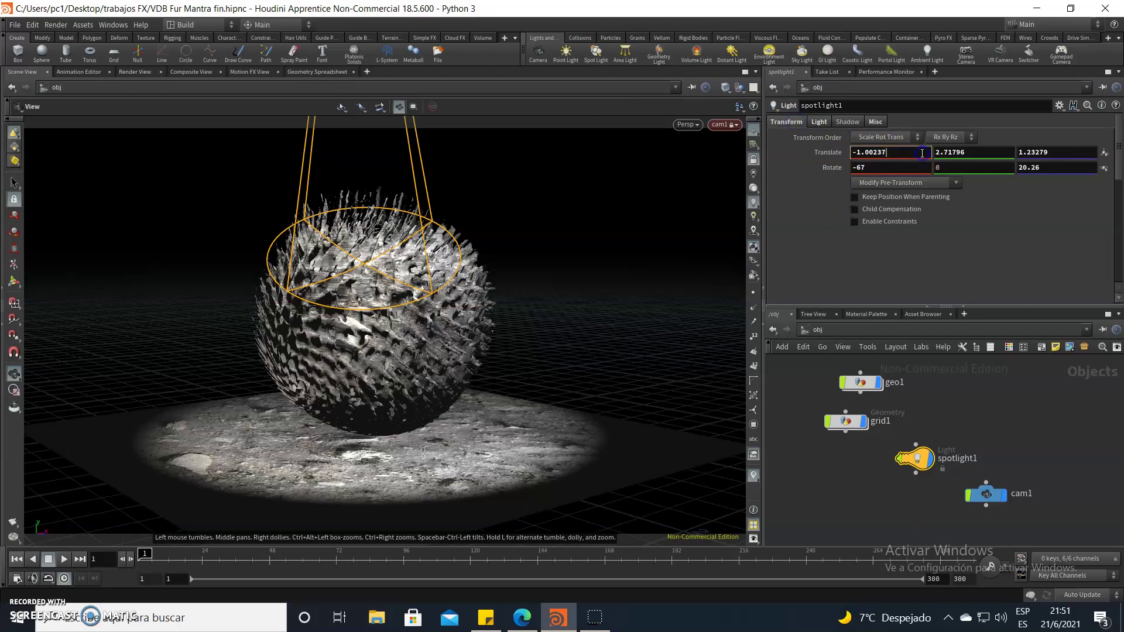
pyautogui.click(1003, 154)
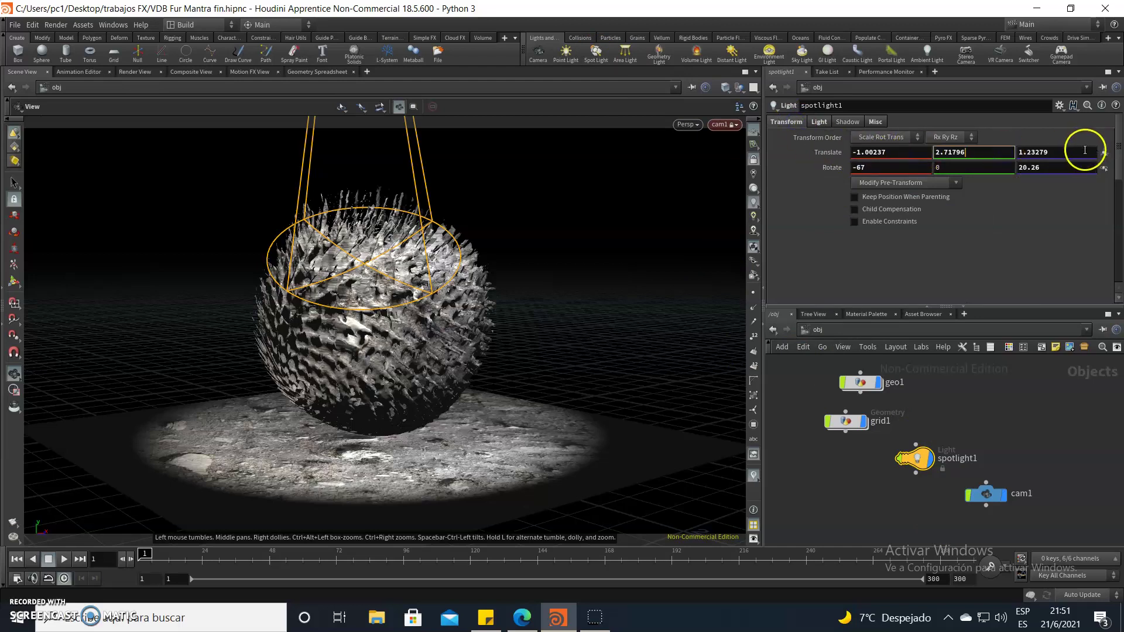
pyautogui.click(914, 167)
pyautogui.click(979, 168)
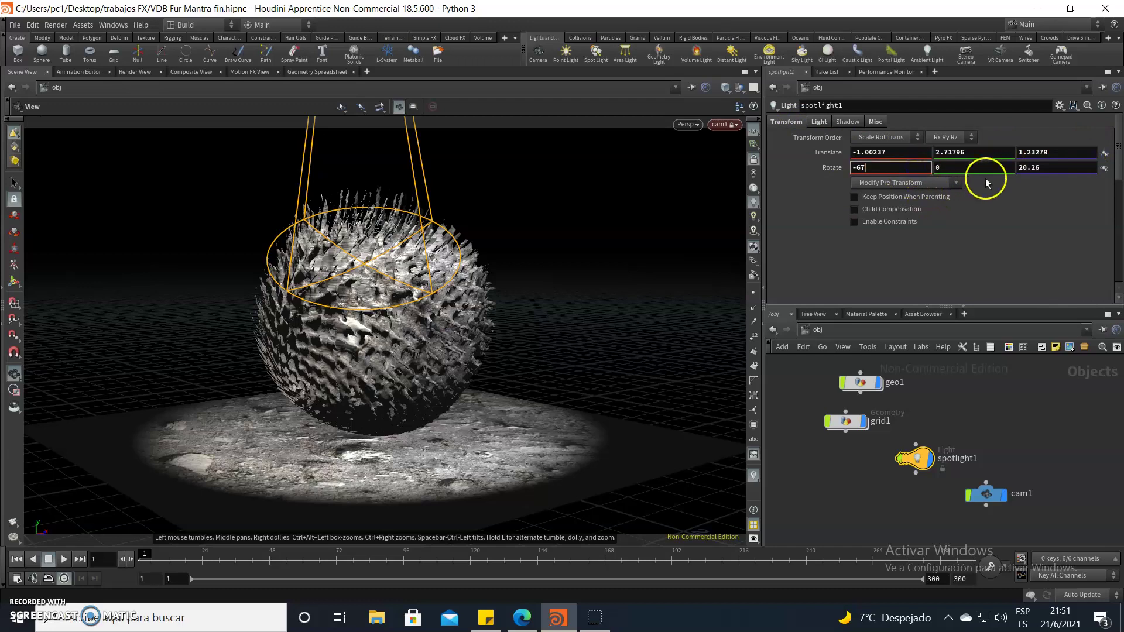
pyautogui.click(1060, 169)
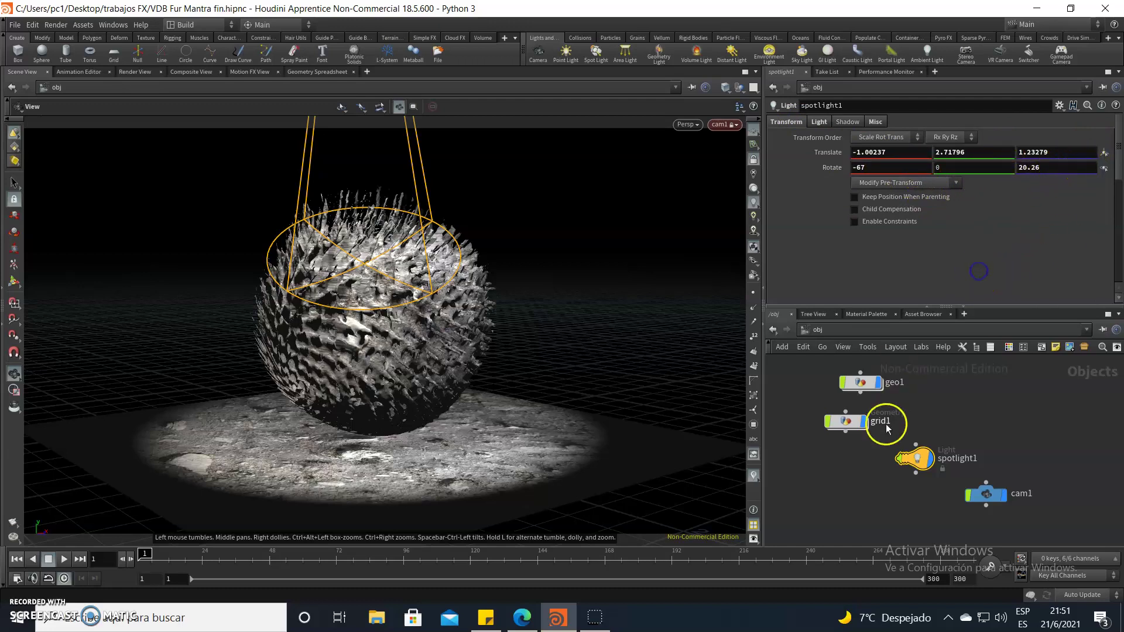
pyautogui.click(818, 123)
pyautogui.click(898, 193)
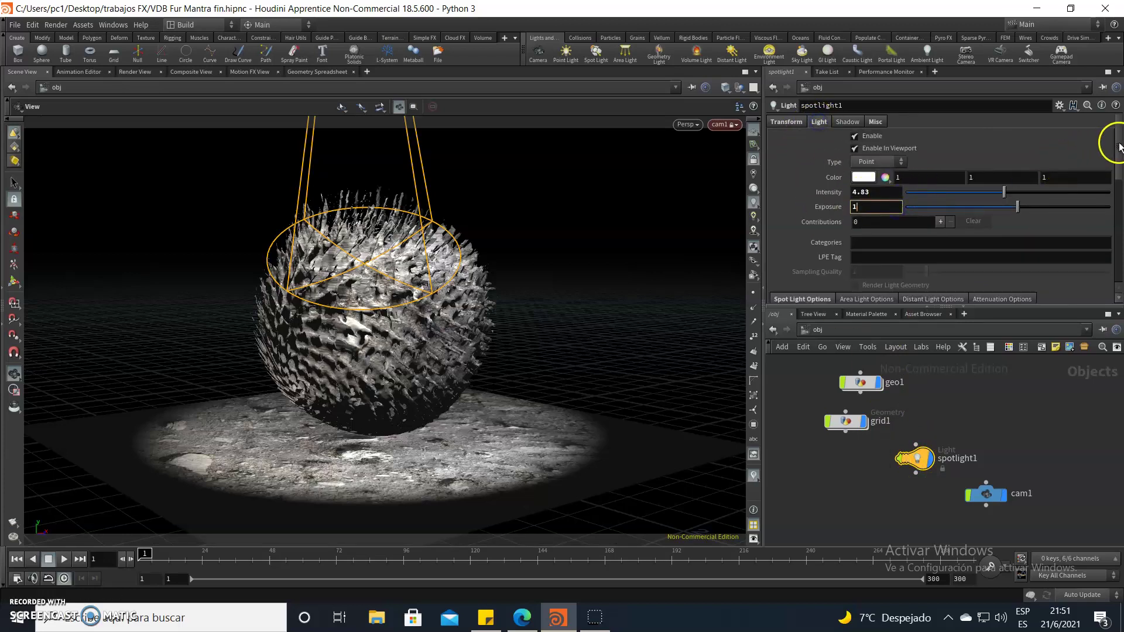
pyautogui.scroll(-5, 1119, 168)
pyautogui.scroll(-3, 1120, 168)
pyautogui.click(883, 215)
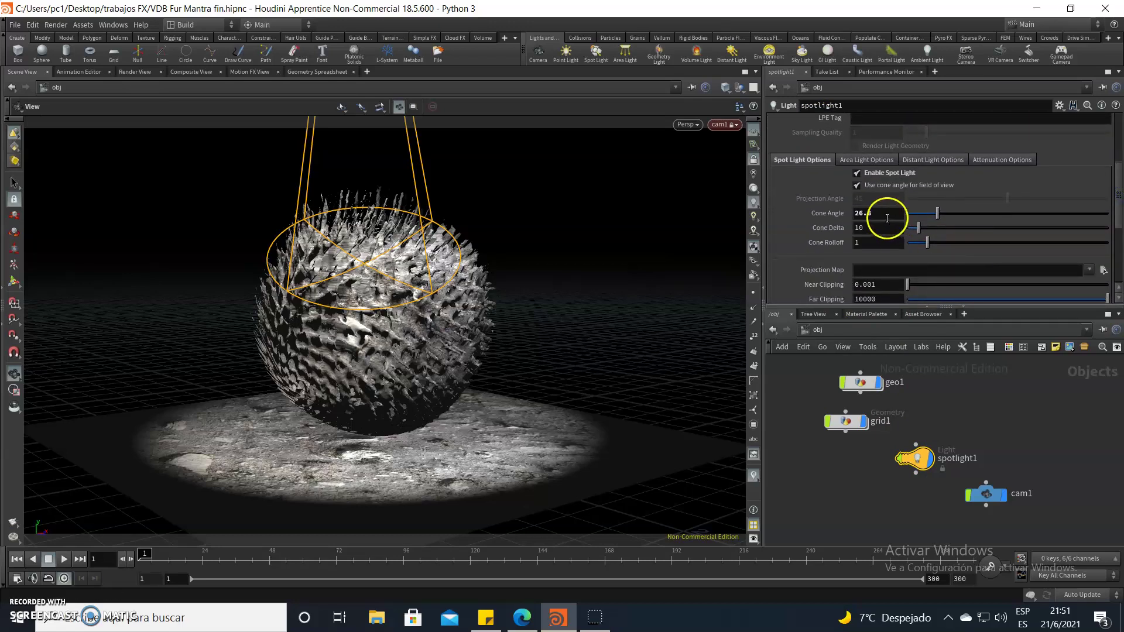
pyautogui.click(798, 237)
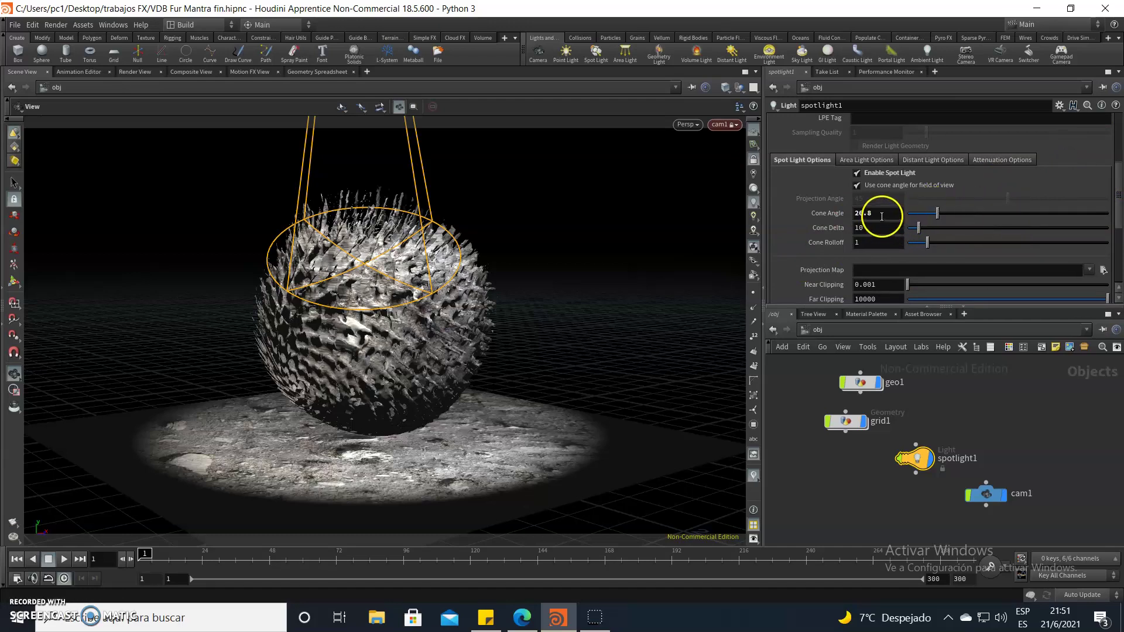
pyautogui.click(791, 240)
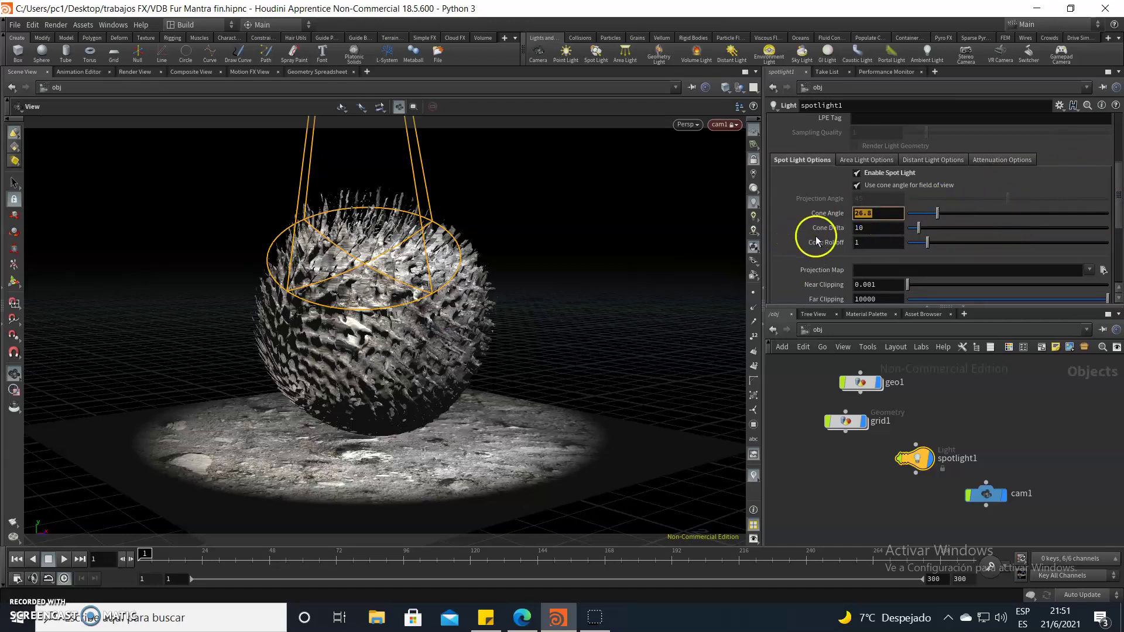
pyautogui.moveTo(938, 213)
pyautogui.mouseDown()
pyautogui.moveTo(956, 216)
pyautogui.moveTo(919, 221)
pyautogui.mouseUp()
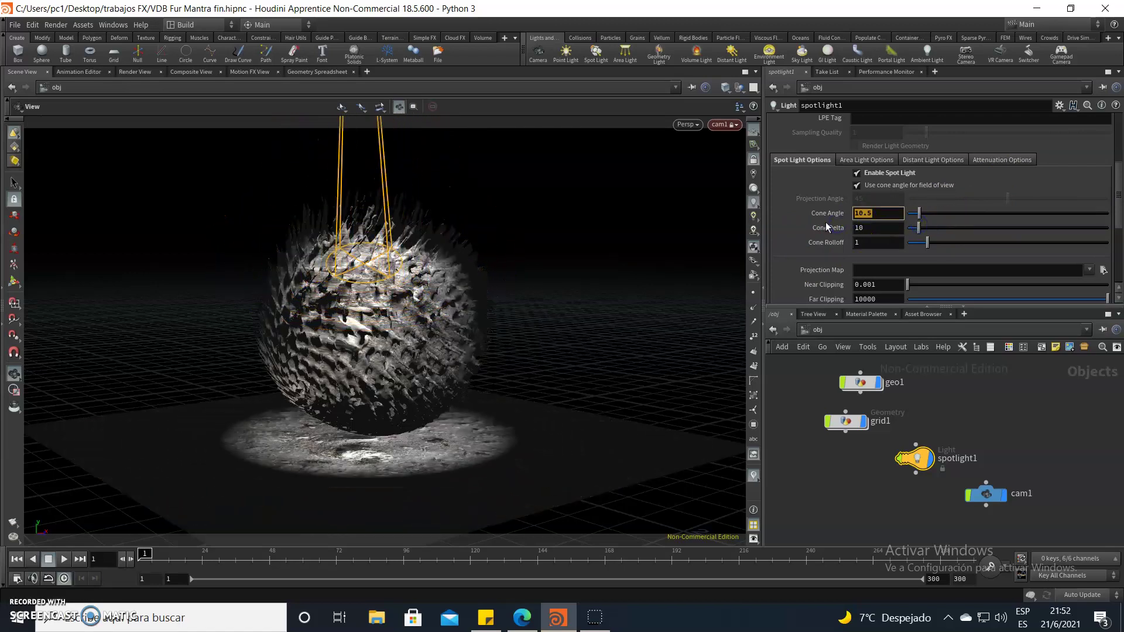
pyautogui.write('26.8')
pyautogui.click(1073, 166)
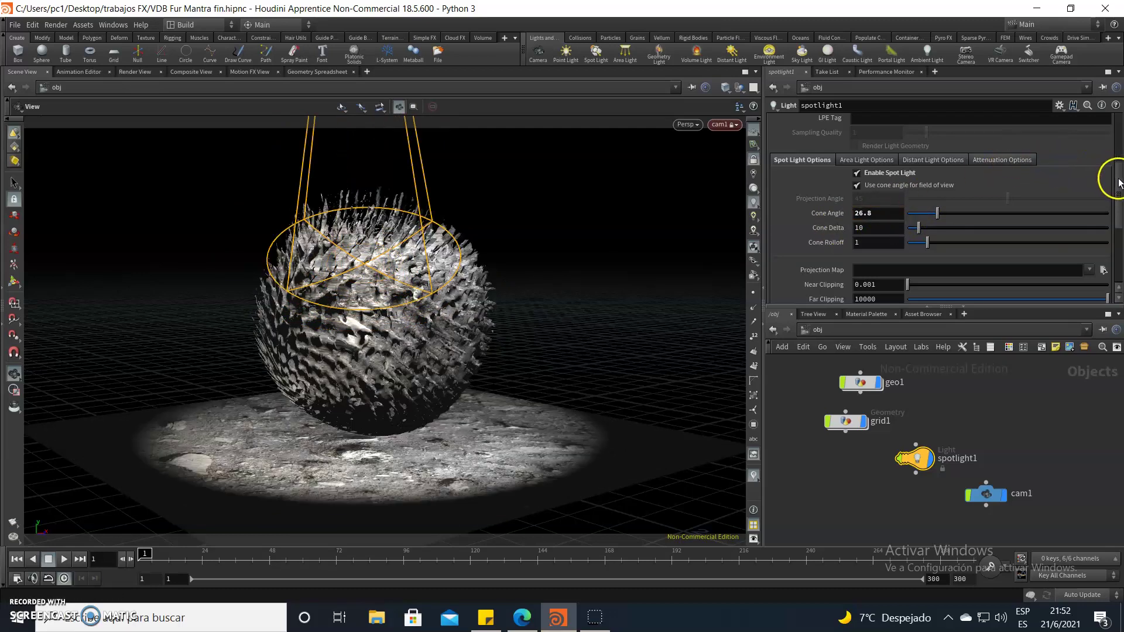
pyautogui.moveTo(1118, 182)
pyautogui.mouseDown()
pyautogui.moveTo(1118, 238)
pyautogui.moveTo(1119, 123)
pyautogui.mouseUp()
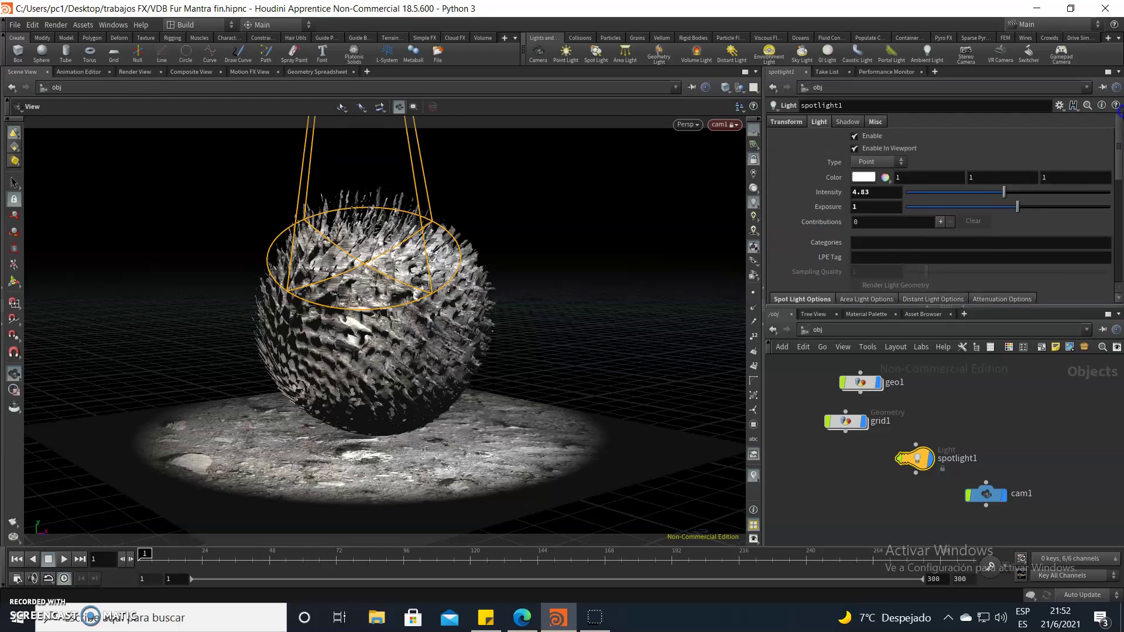
# - Jump the timeline to frame 8, then to frame 2 to see the recooked spikes
pyautogui.click(836, 337)
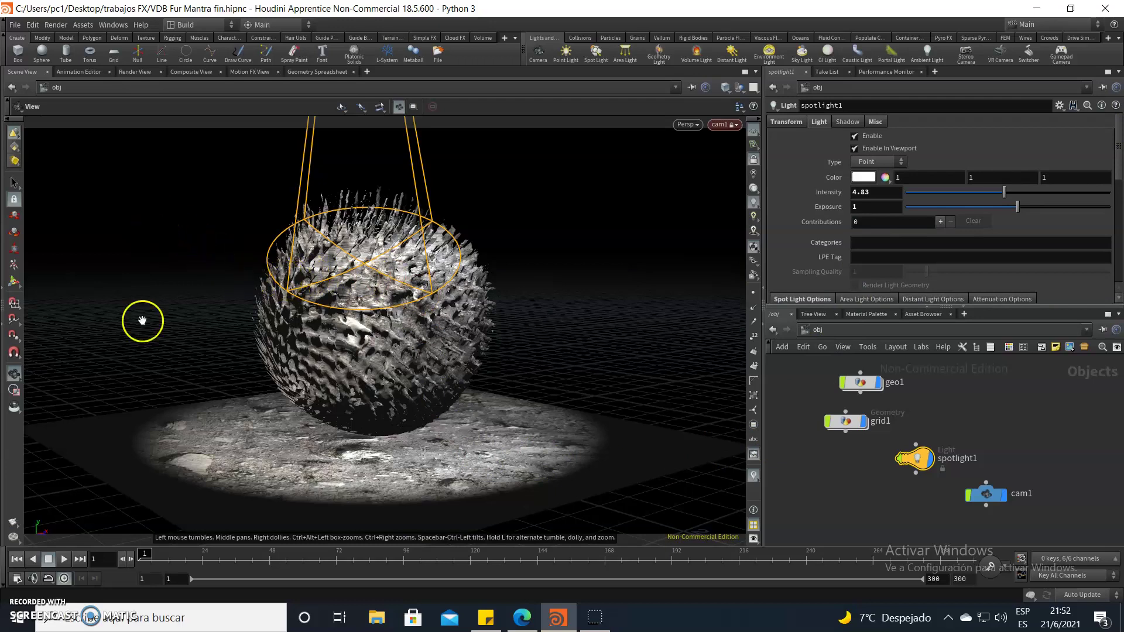
pyautogui.click(169, 561)
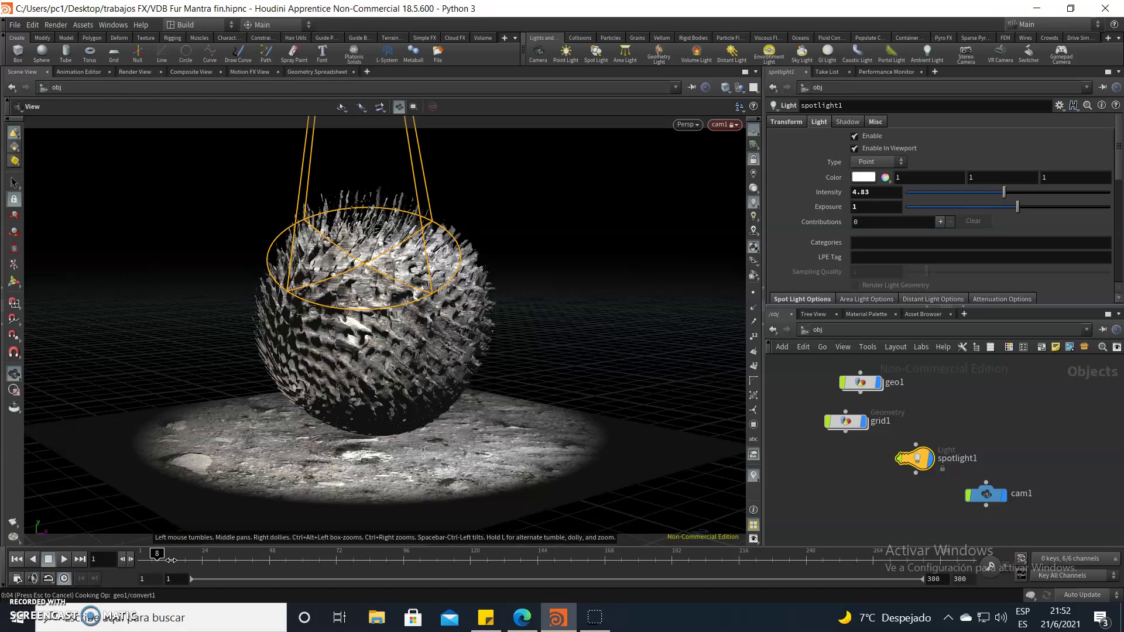
pyautogui.click(155, 556)
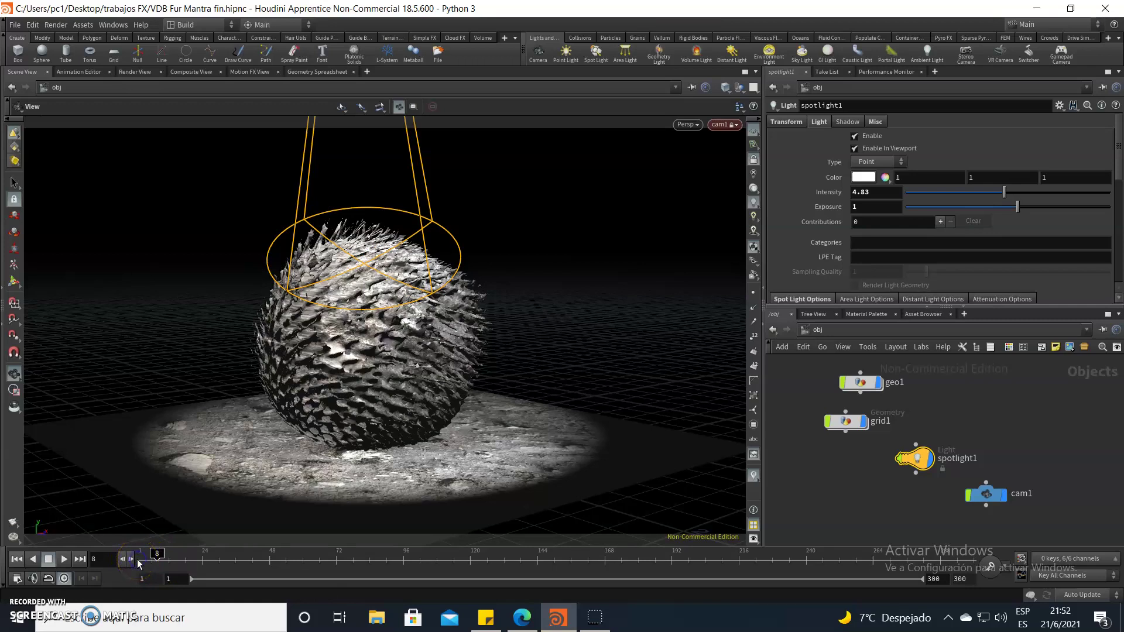
pyautogui.click(141, 556)
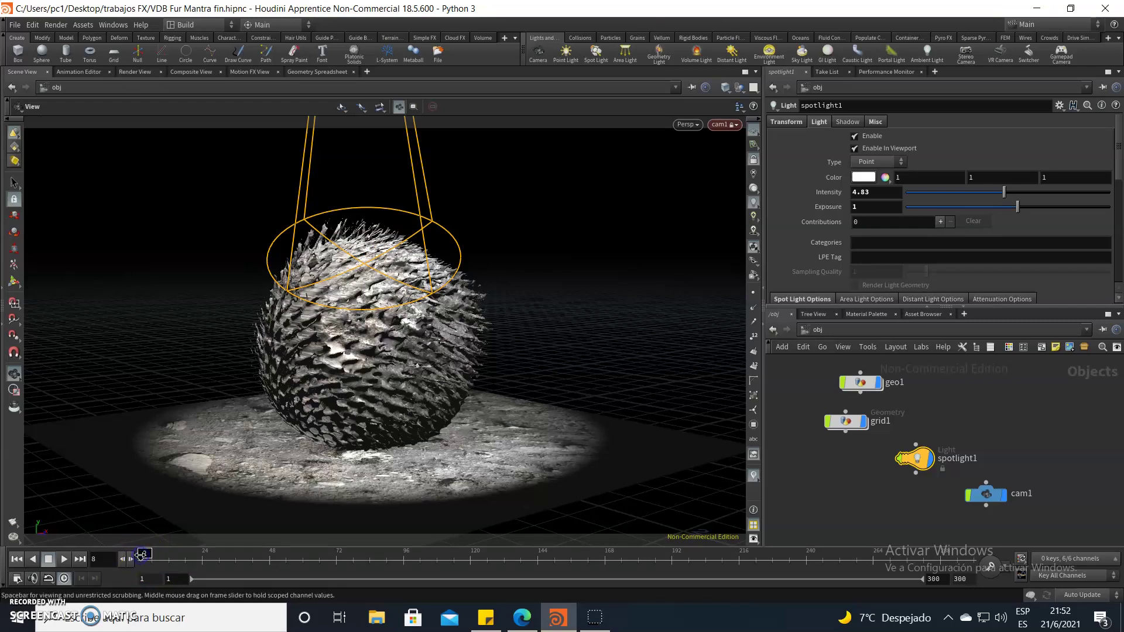
pyautogui.click(143, 556)
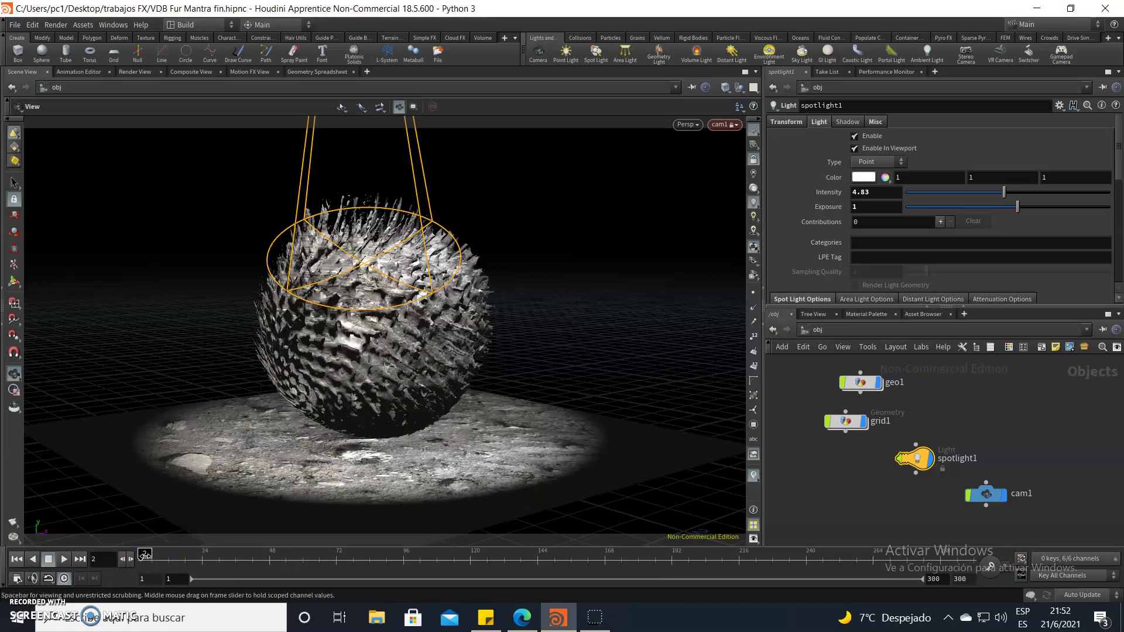
# - Start a Mantra render of frame 2 in the Render View, then stop it partway
pyautogui.click(132, 72)
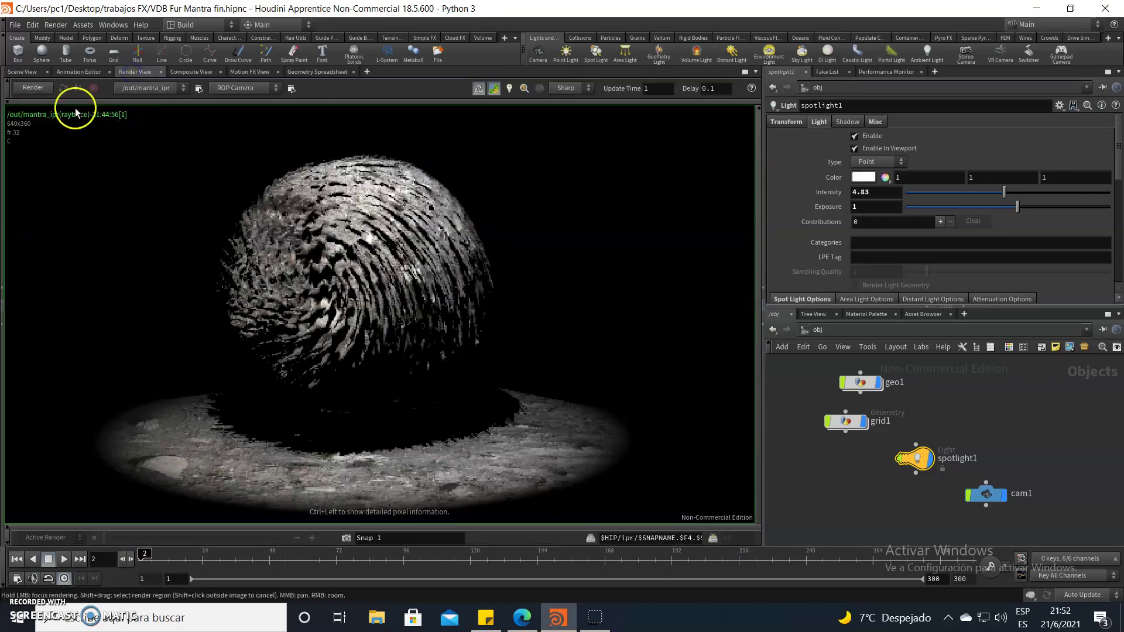
pyautogui.click(36, 93)
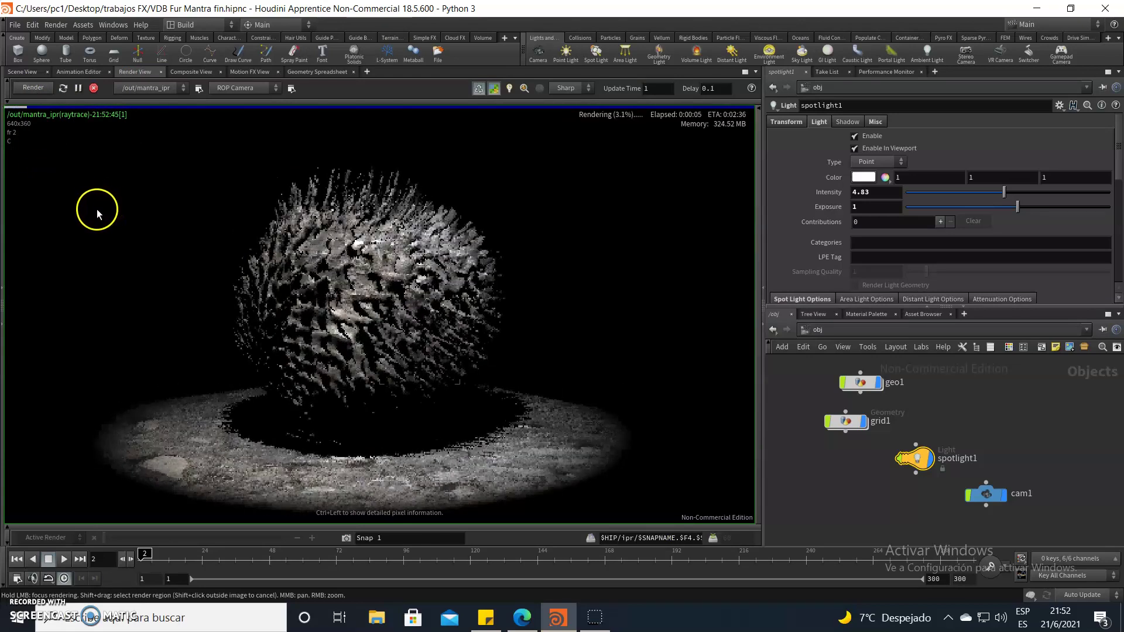
pyautogui.click(68, 187)
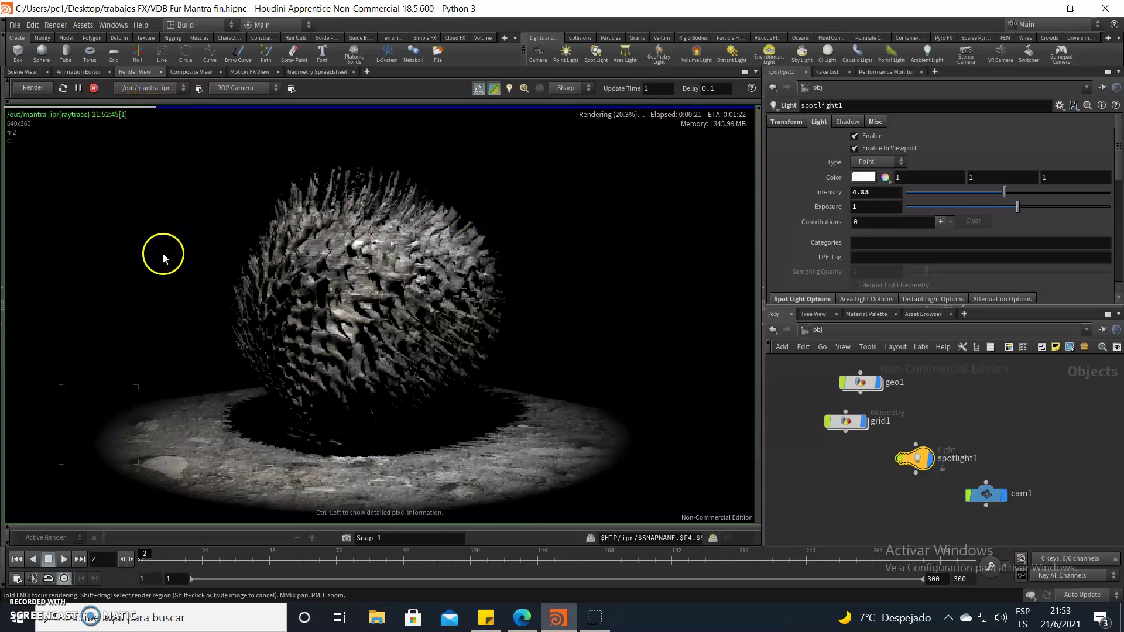
pyautogui.click(94, 91)
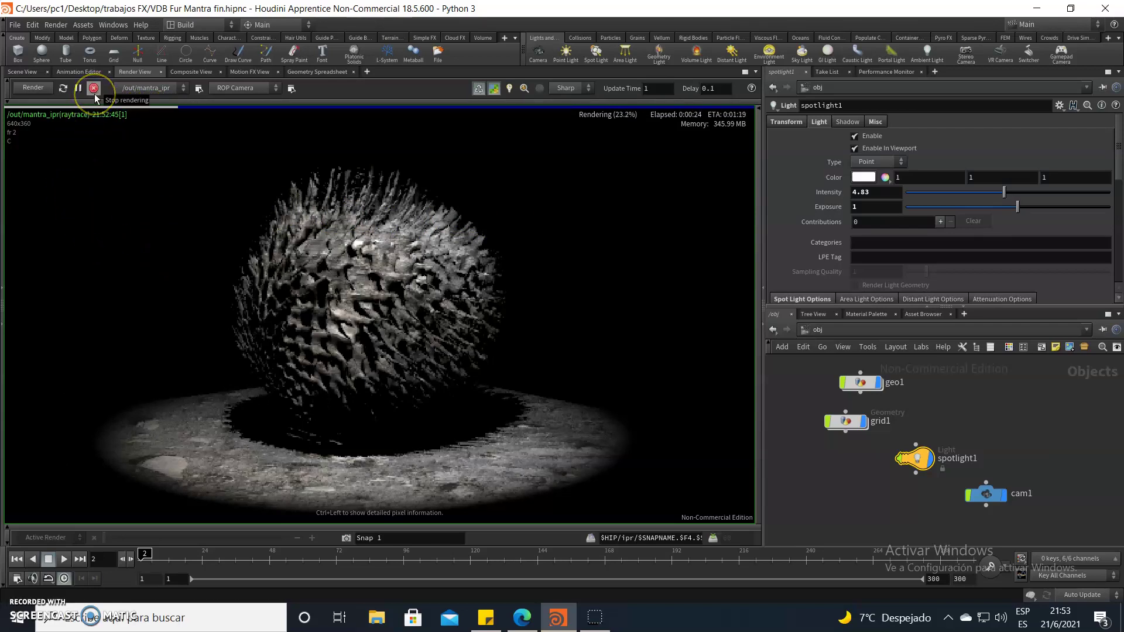
# - Switch back to the Scene View and set the timeline to frame 1
pyautogui.click(22, 71)
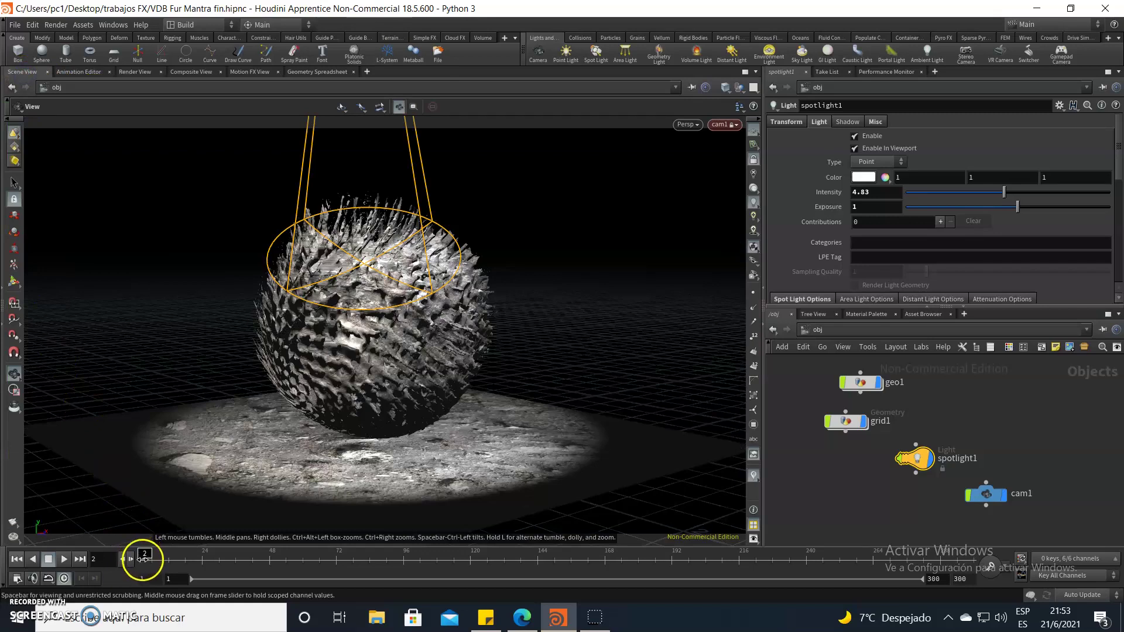
pyautogui.moveTo(141, 553); pyautogui.dragTo(120, 558)
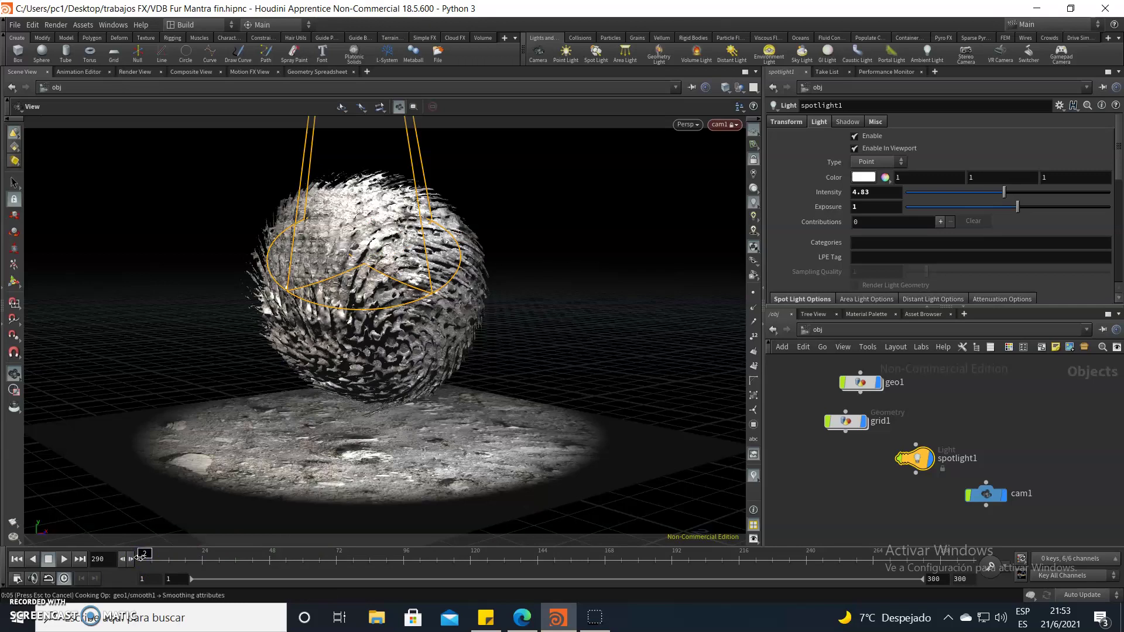
pyautogui.click(141, 560)
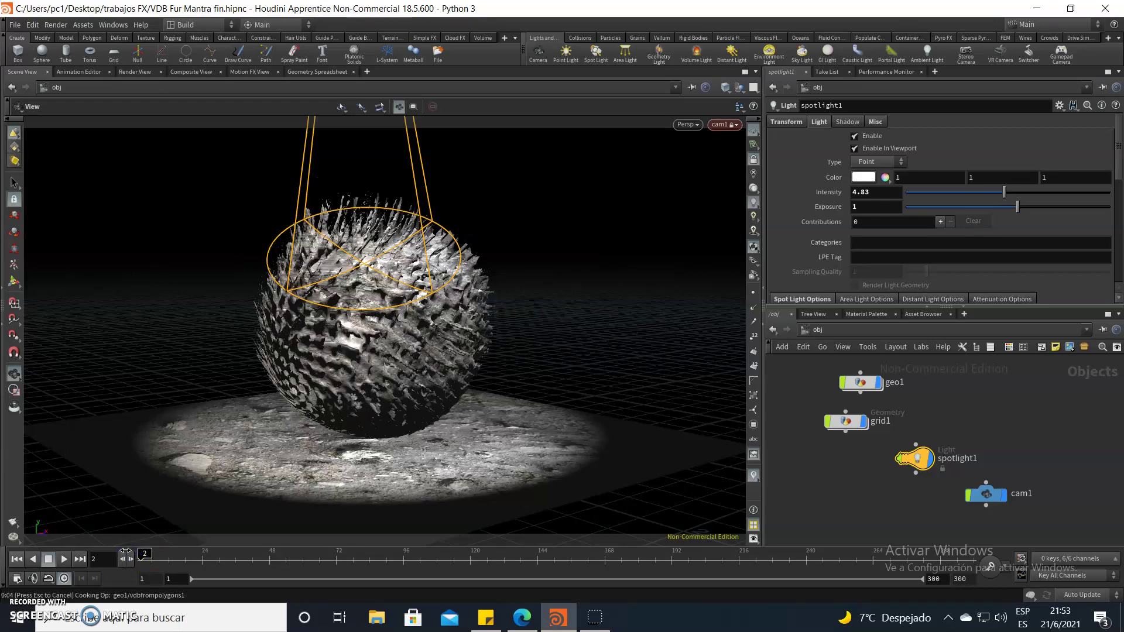
pyautogui.click(126, 557)
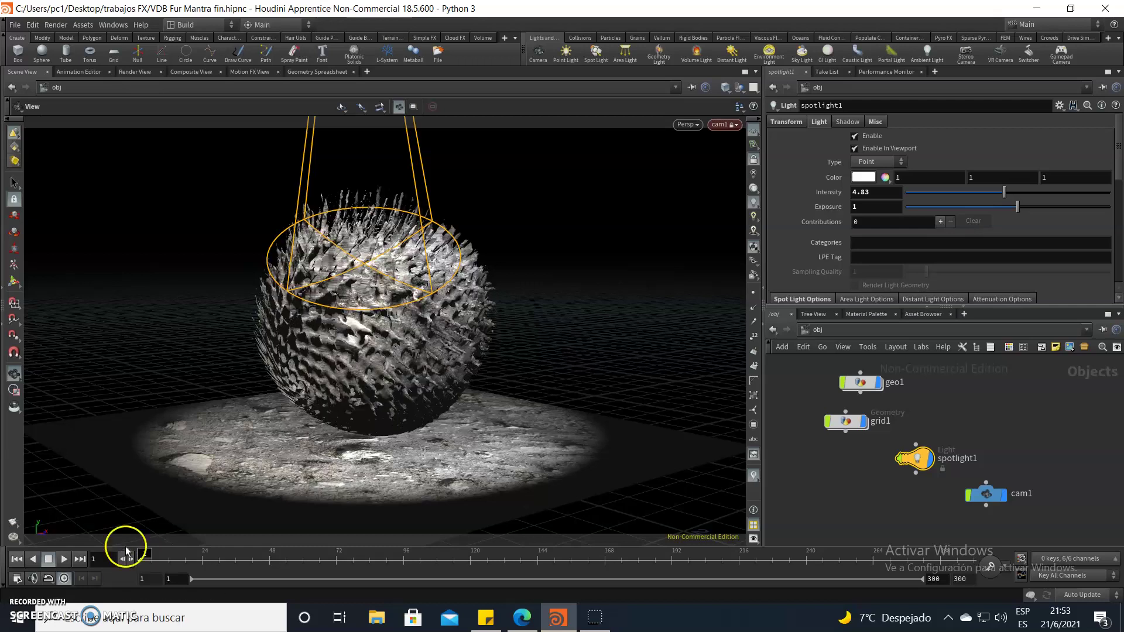
# - Confirm cam1's 1920x1080 resolution preset and unlock the viewport from cam1
pyautogui.click(967, 493)
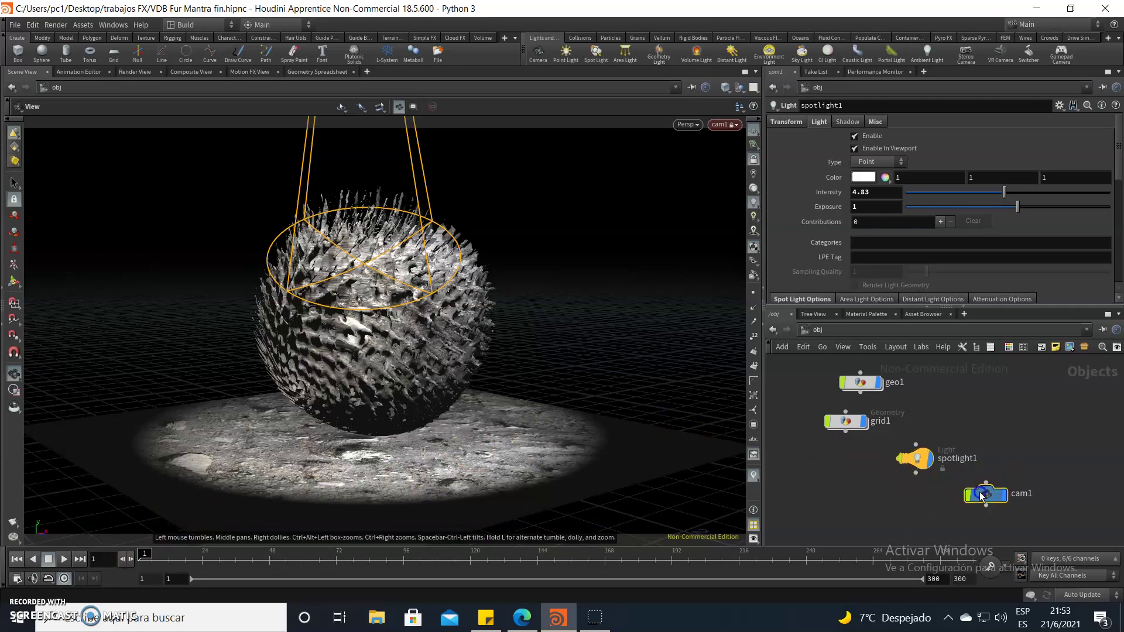
pyautogui.click(1106, 154)
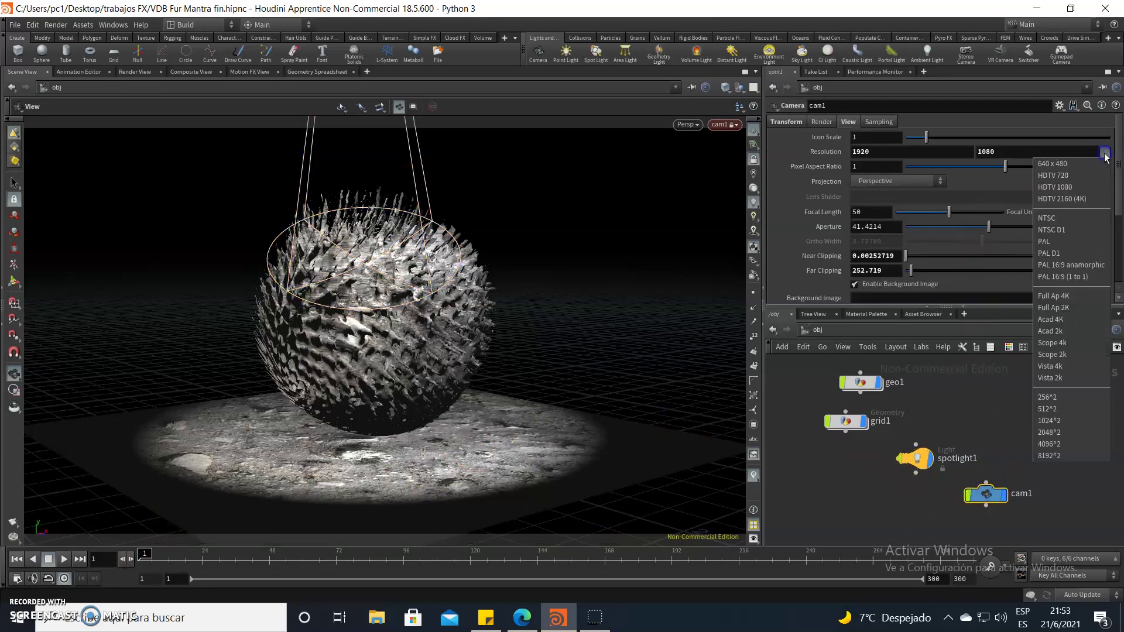
pyautogui.click(1102, 182)
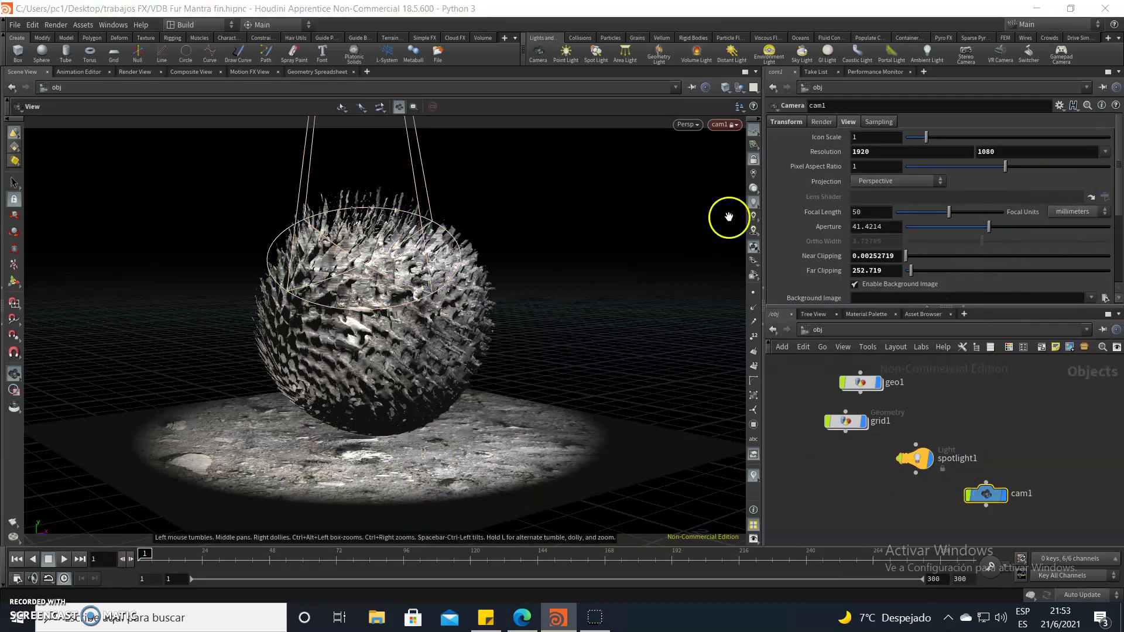
pyautogui.click(754, 164)
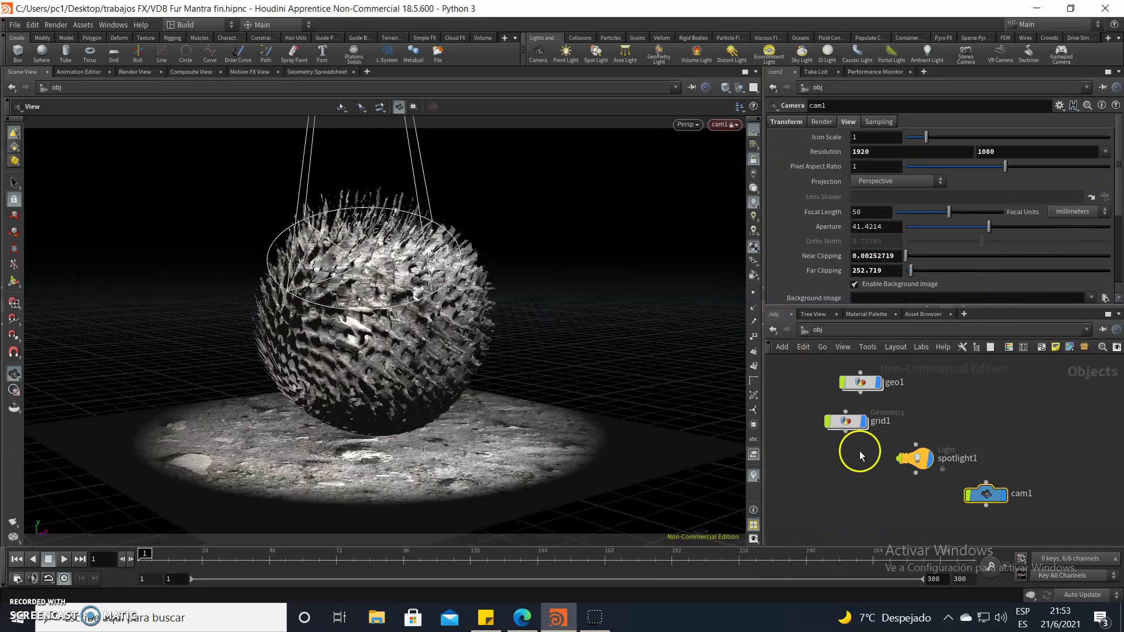
pyautogui.moveTo(1119, 163); pyautogui.dragTo(1093, 142)
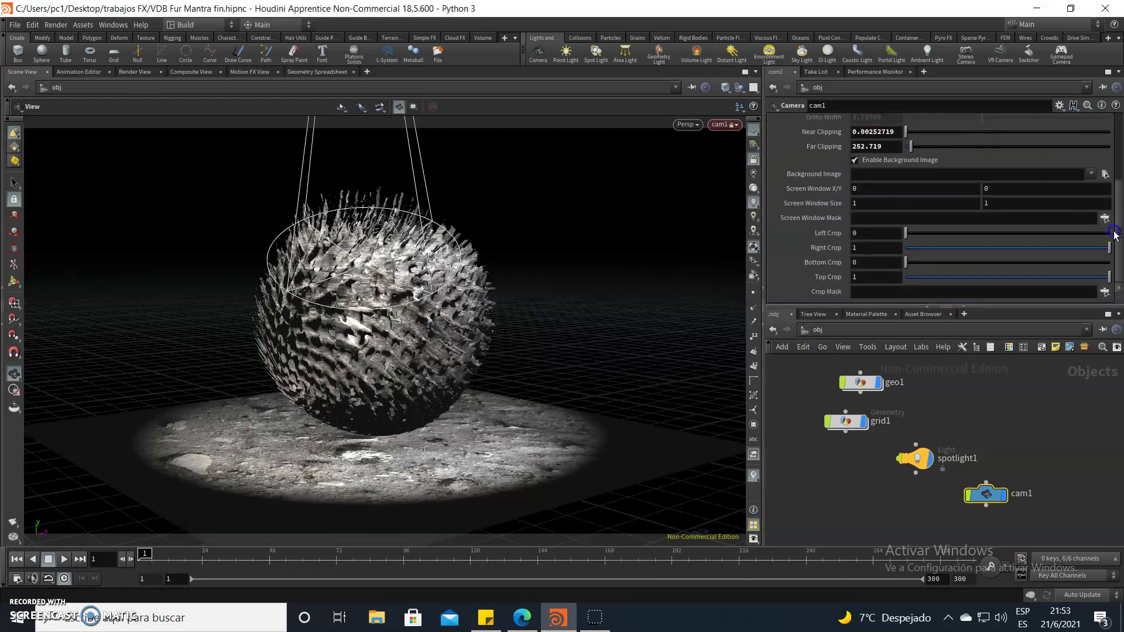